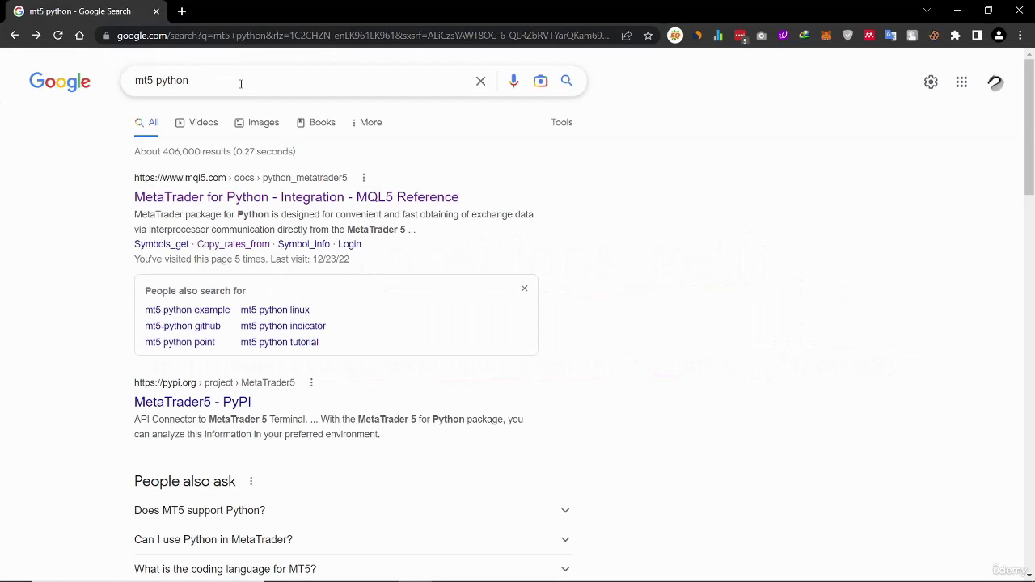
Step: Go to the MetaTrader for Python reference and open the positions_get entry from its functions table
{"action": "left_click", "coordinate": [261, 198]}
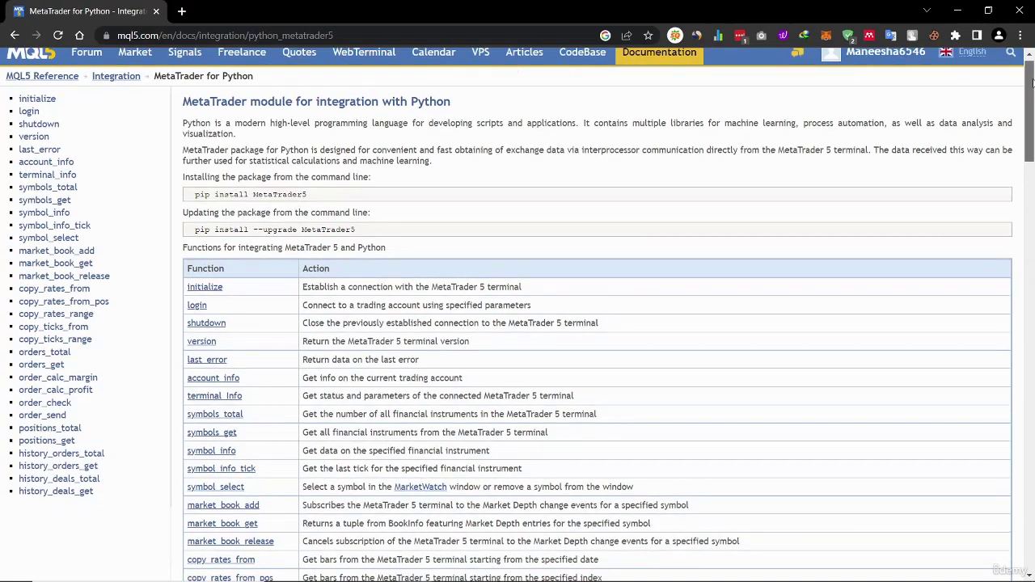
{"action": "left_click_drag", "start_coordinate": [1032, 78], "coordinate": [1031, 110]}
{"action": "scroll", "coordinate": [219, 444], "scroll_direction": "down", "scroll_amount": 2}
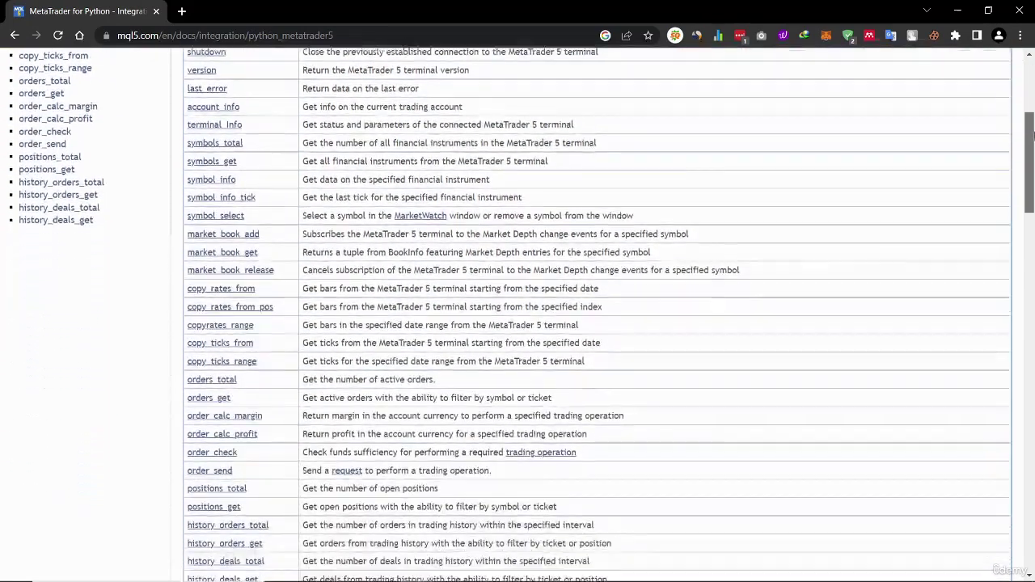
{"action": "scroll", "coordinate": [220, 443], "scroll_direction": "down", "scroll_amount": 1}
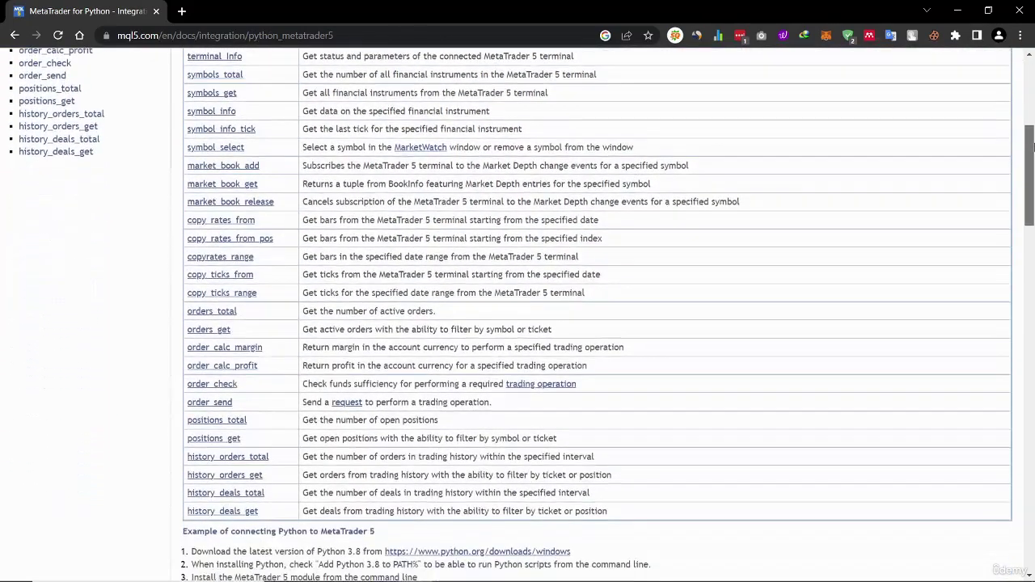
{"action": "left_click", "coordinate": [219, 441]}
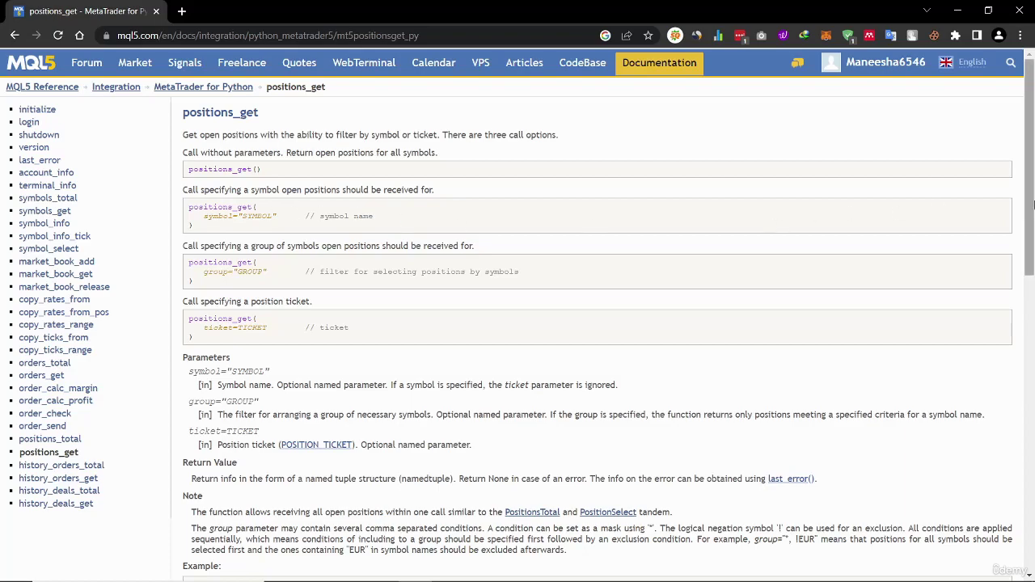
Step: In the example code, highlight the usd_positions line, the DataFrame-building lines and print(df)
{"action": "left_click_drag", "start_coordinate": [1032, 205], "coordinate": [1032, 420]}
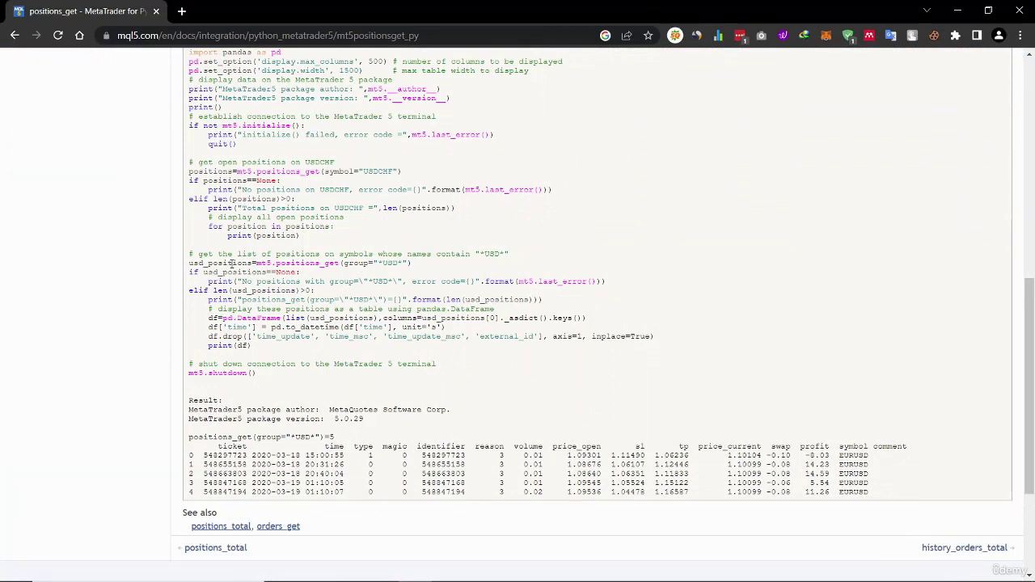
{"action": "double_click", "coordinate": [232, 264]}
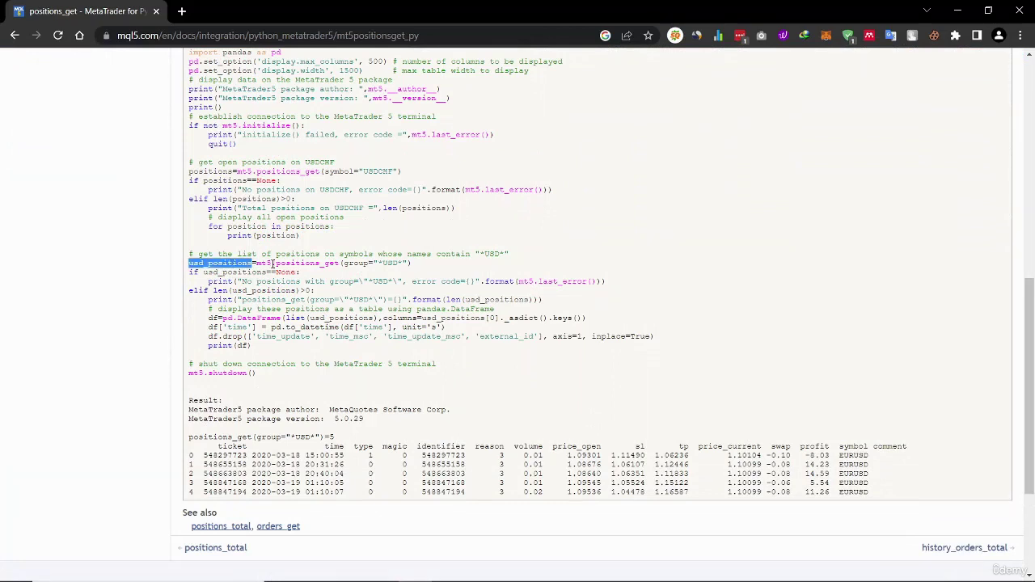
{"action": "triple_click", "coordinate": [288, 264]}
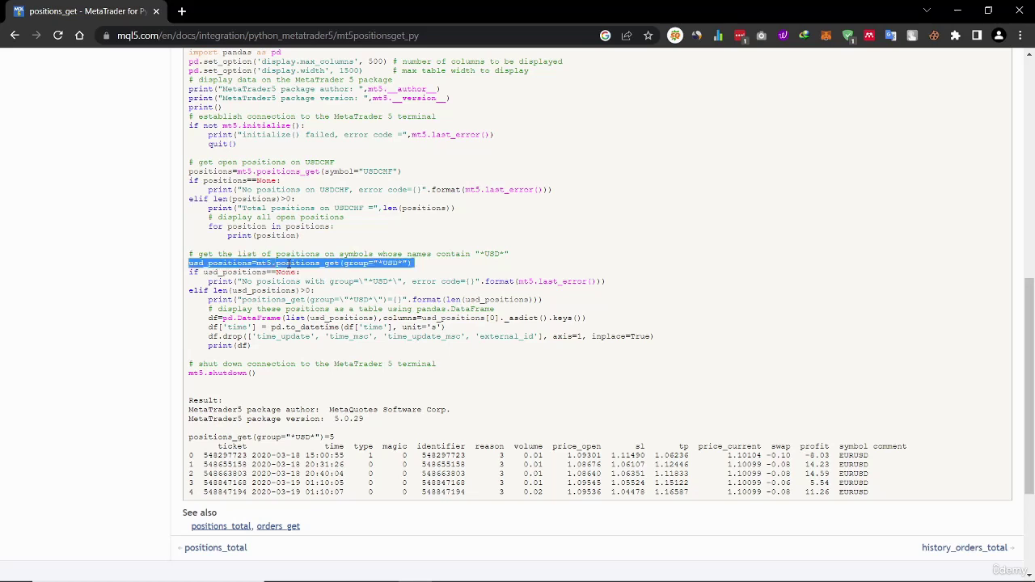
{"action": "left_click", "coordinate": [288, 263]}
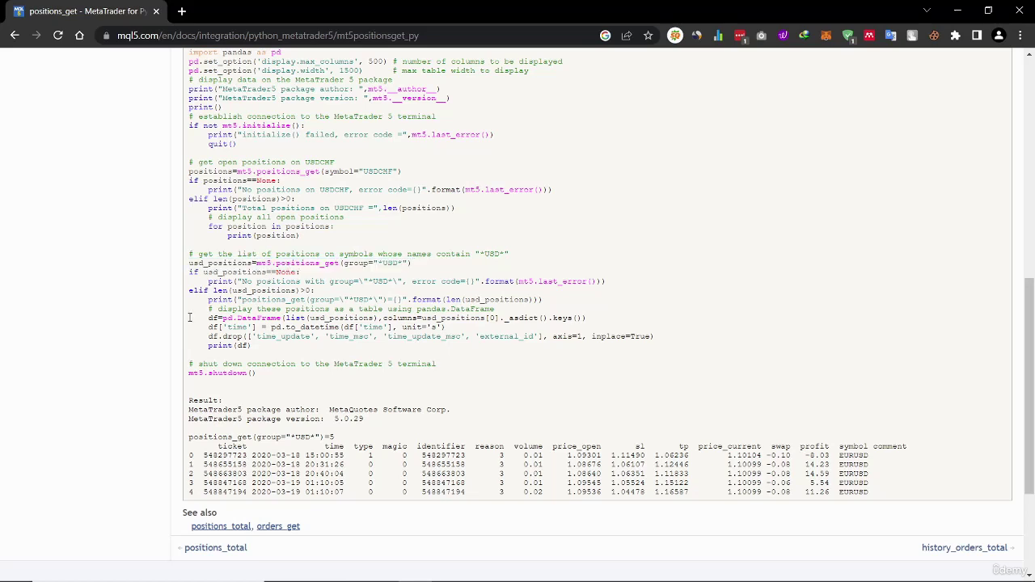
{"action": "mouse_move", "coordinate": [190, 317]}
{"action": "left_mouse_down"}
{"action": "mouse_move", "coordinate": [588, 324]}
{"action": "mouse_move", "coordinate": [619, 341]}
{"action": "left_mouse_up"}
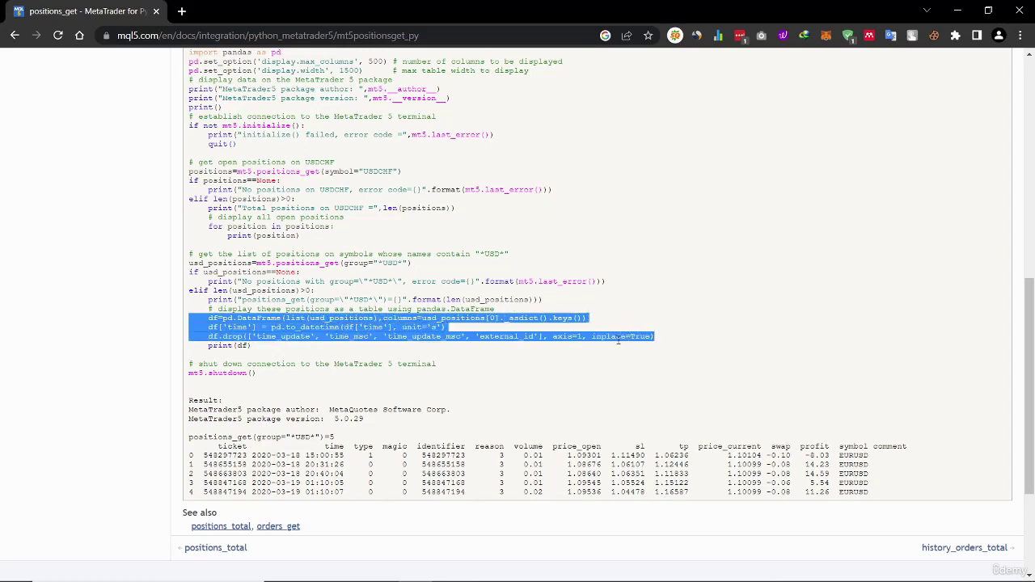
{"action": "left_click", "coordinate": [215, 351]}
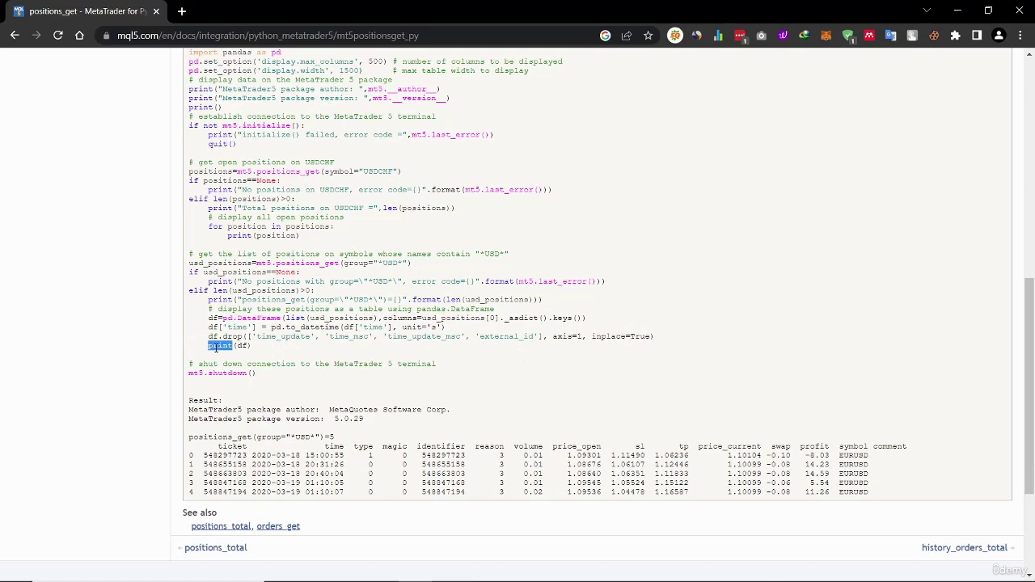
{"action": "triple_click", "coordinate": [215, 346]}
{"action": "left_click", "coordinate": [197, 438]}
Step: Highlight the result table, its type, volume and price_open columns, and its header line
{"action": "left_click_drag", "start_coordinate": [190, 438], "coordinate": [910, 497]}
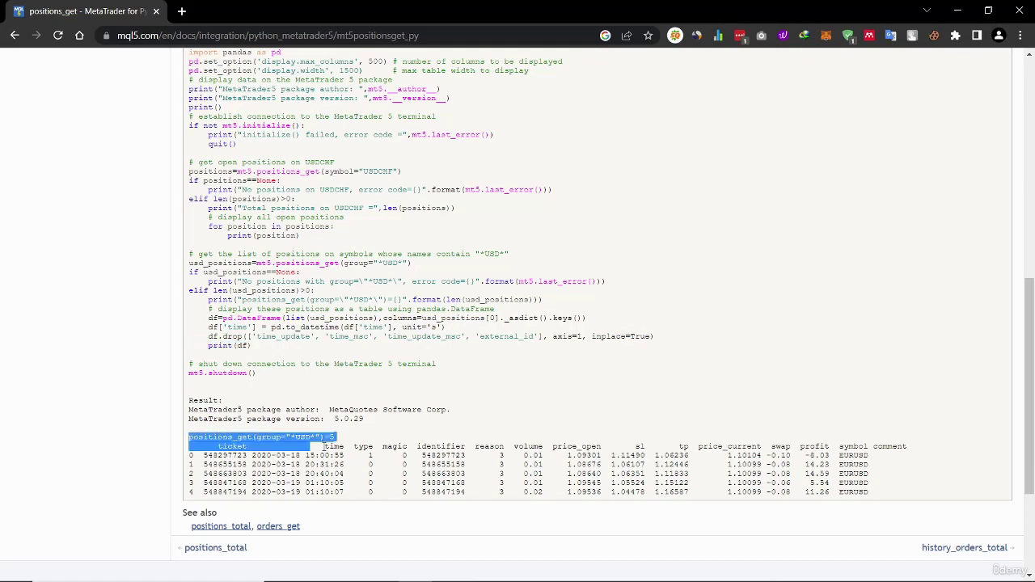
{"action": "left_click", "coordinate": [902, 485]}
{"action": "double_click", "coordinate": [364, 447]}
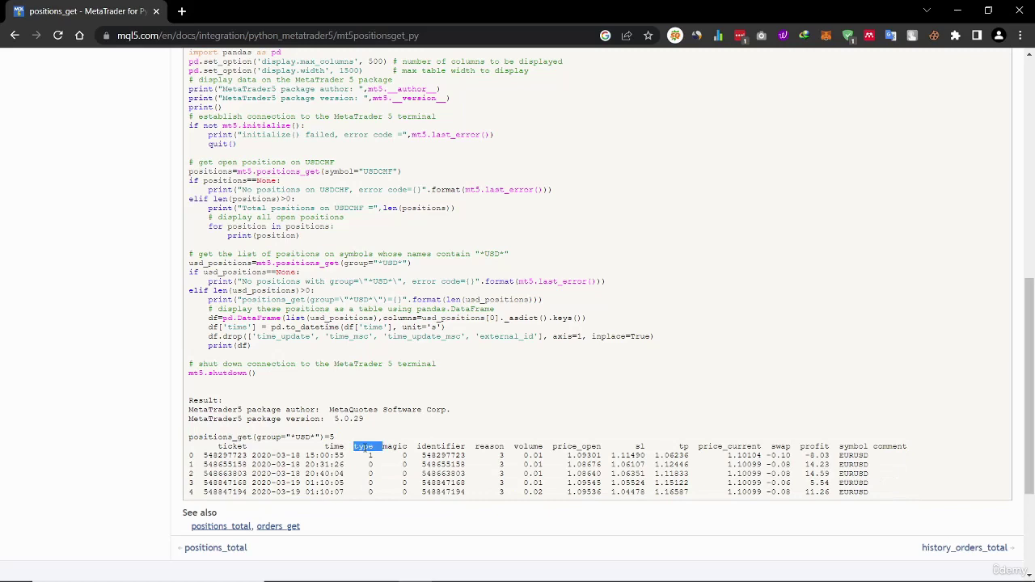
{"action": "left_click", "coordinate": [484, 455]}
{"action": "double_click", "coordinate": [527, 449]}
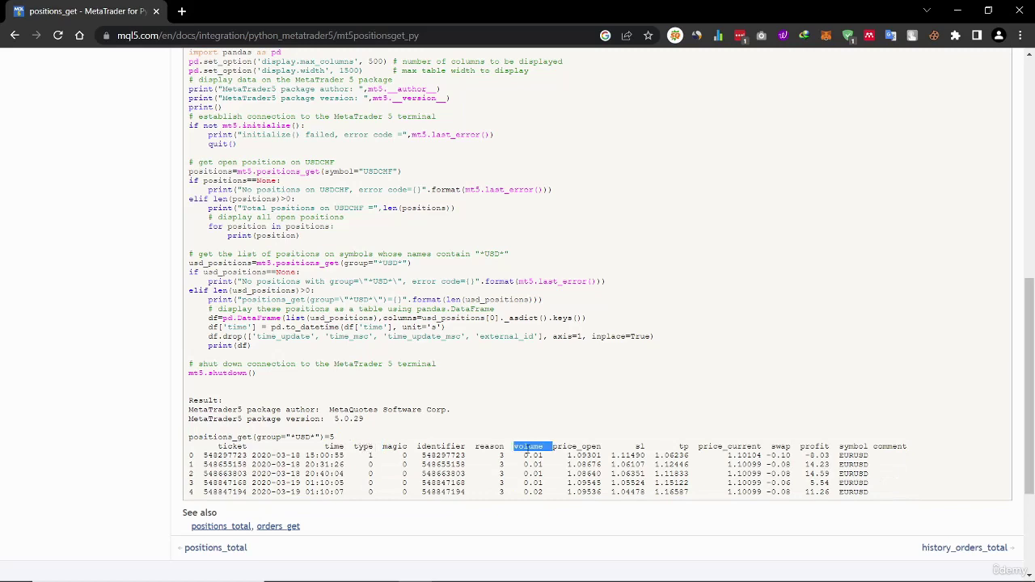
{"action": "double_click", "coordinate": [572, 446]}
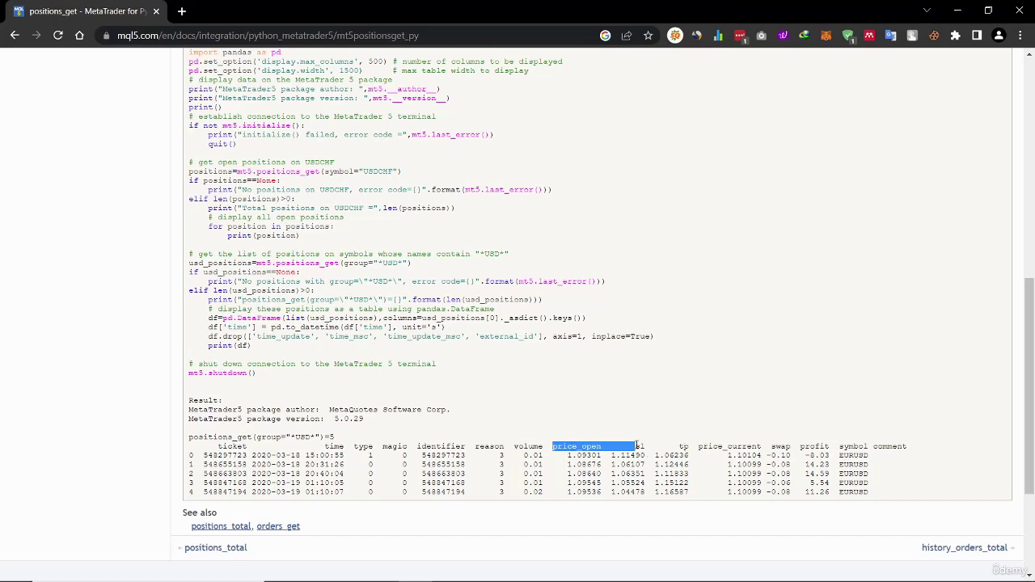
{"action": "triple_click", "coordinate": [748, 447]}
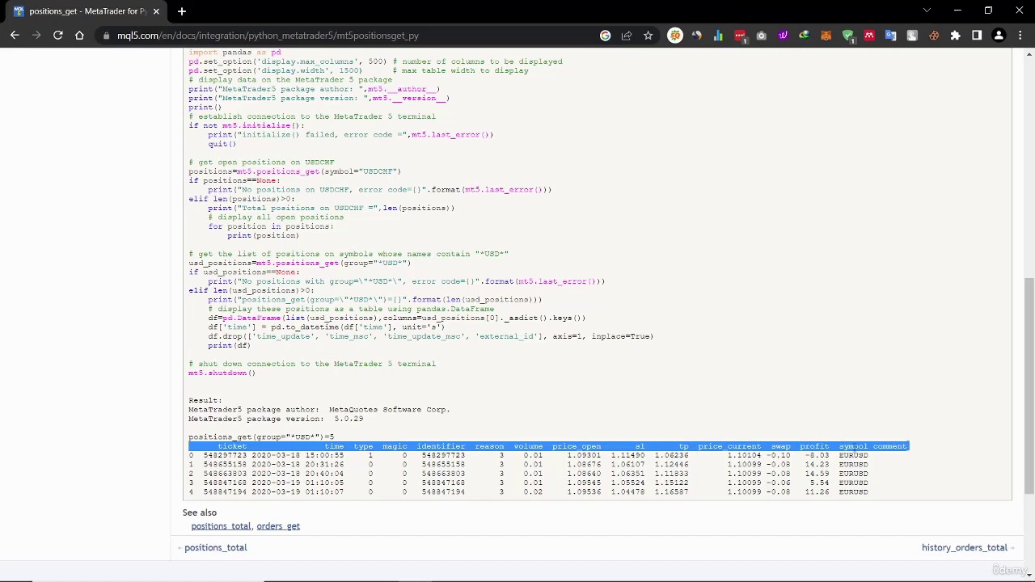
{"action": "left_click", "coordinate": [850, 446]}
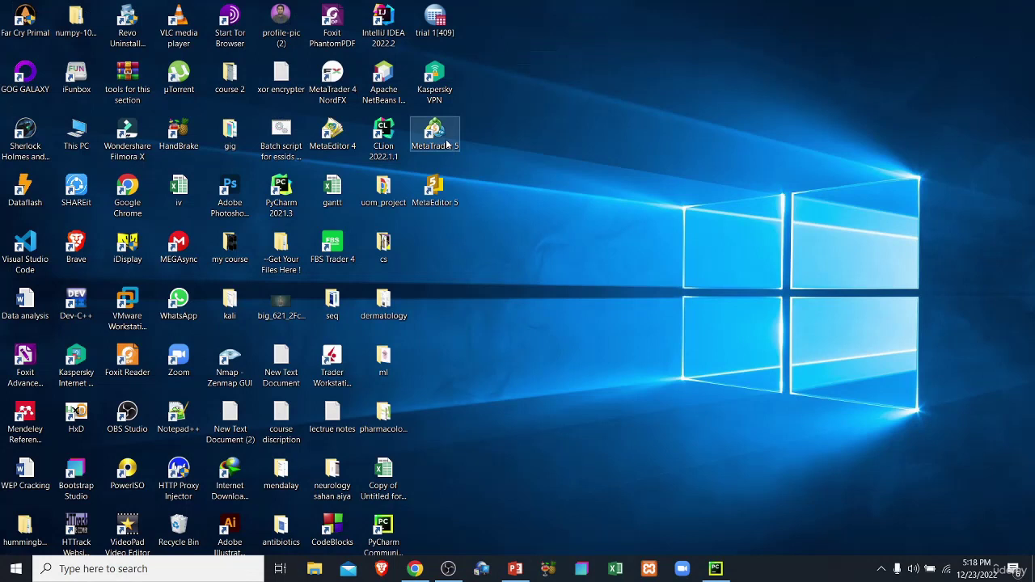
Step: Launch MetaTrader 5 and place GBPUSD market orders: sell 0.01, sell 0.02, buy 0.01
{"action": "double_click", "coordinate": [446, 142]}
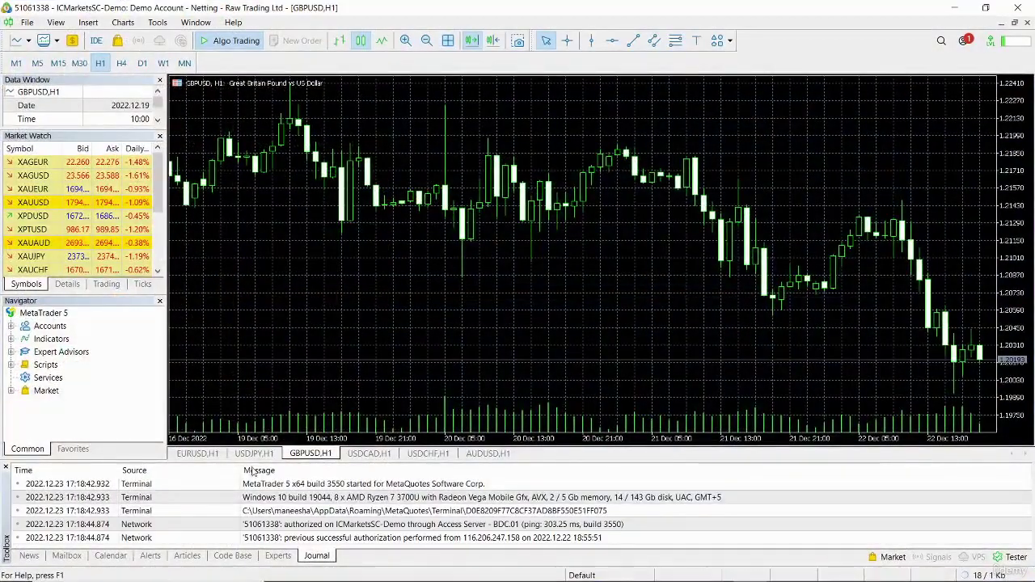
{"action": "left_click", "coordinate": [46, 555]}
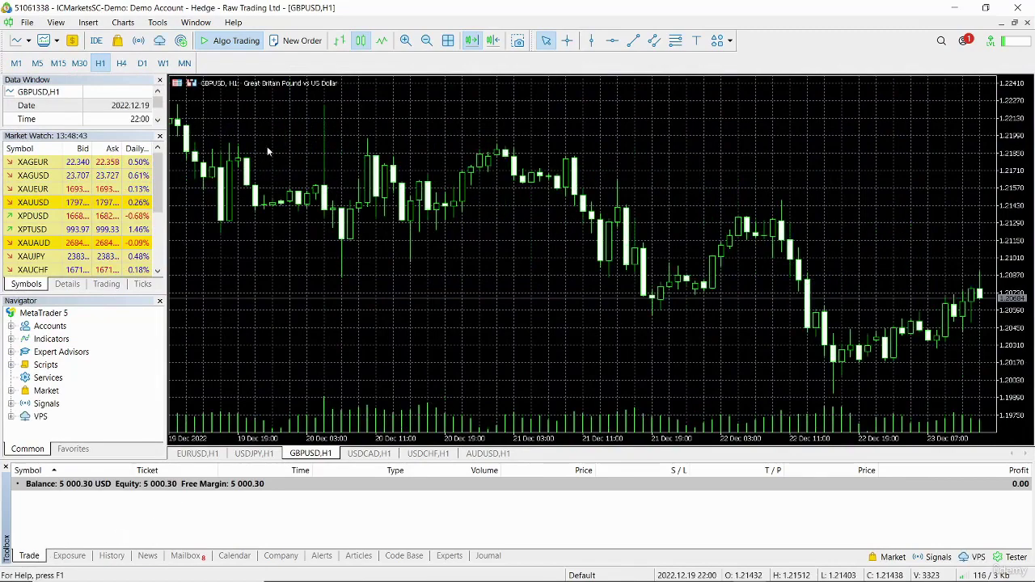
{"action": "left_click", "coordinate": [300, 40]}
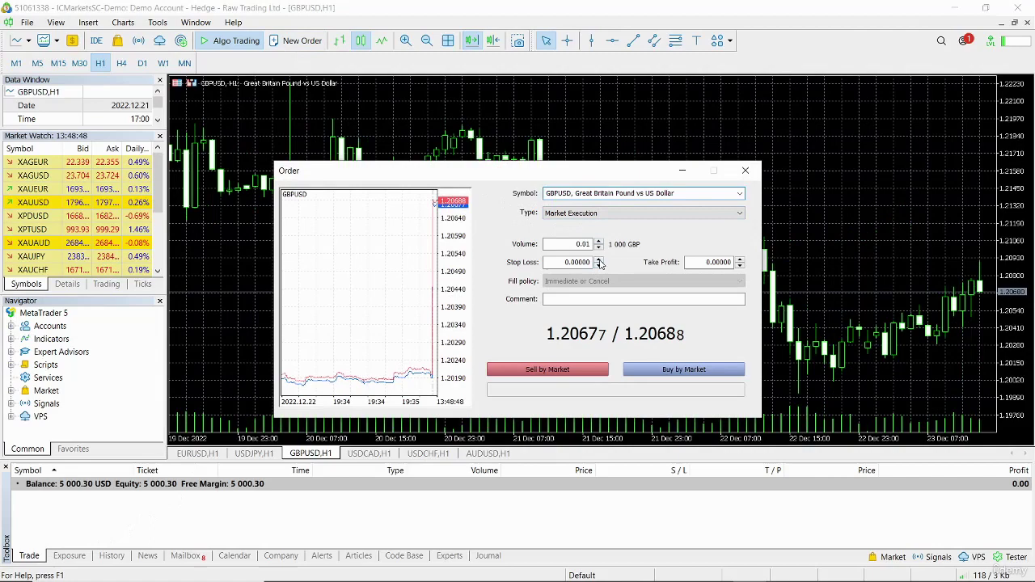
{"action": "left_click", "coordinate": [586, 368]}
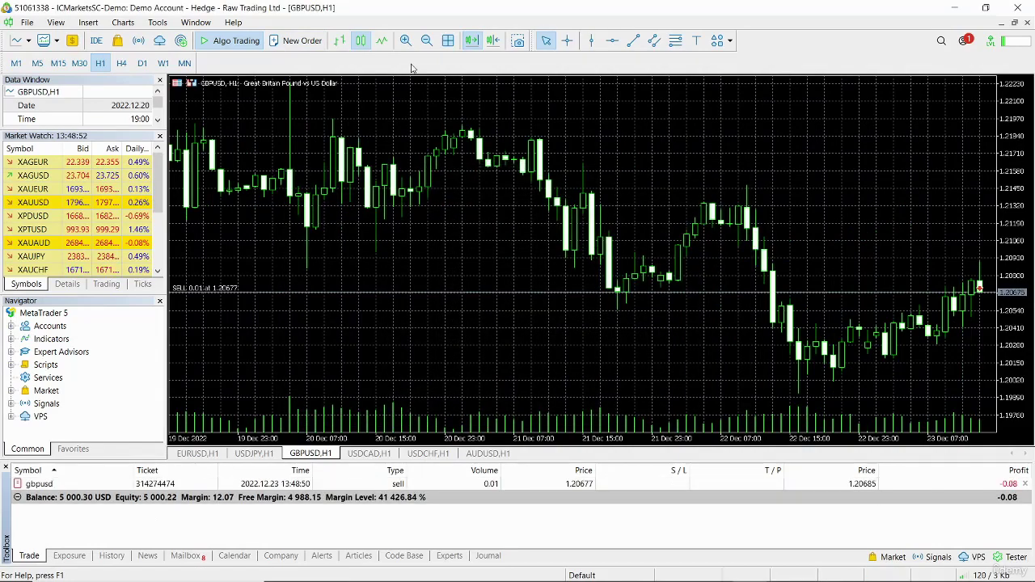
{"action": "left_click", "coordinate": [301, 41]}
{"action": "left_click", "coordinate": [599, 241]}
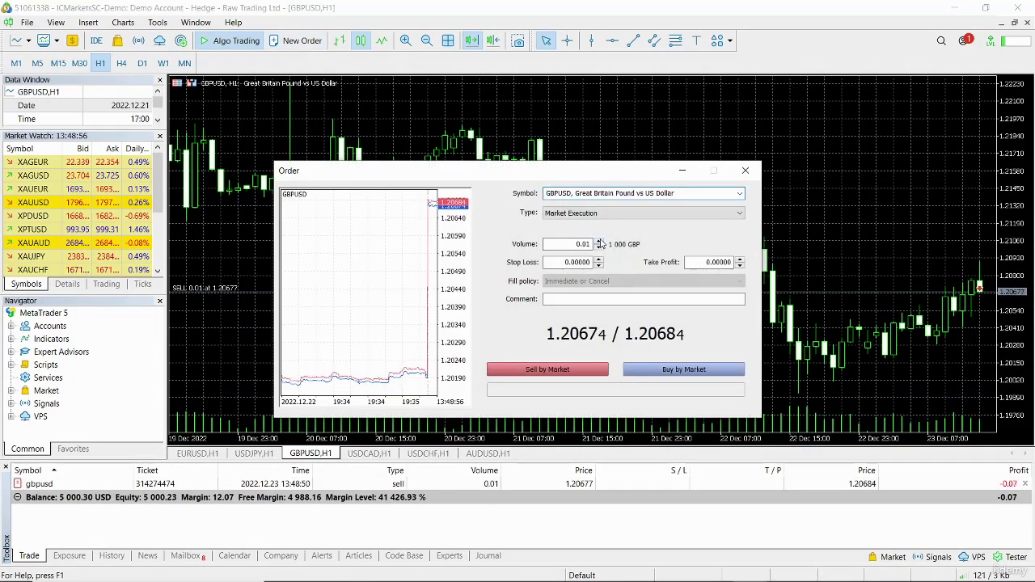
{"action": "left_click", "coordinate": [582, 370]}
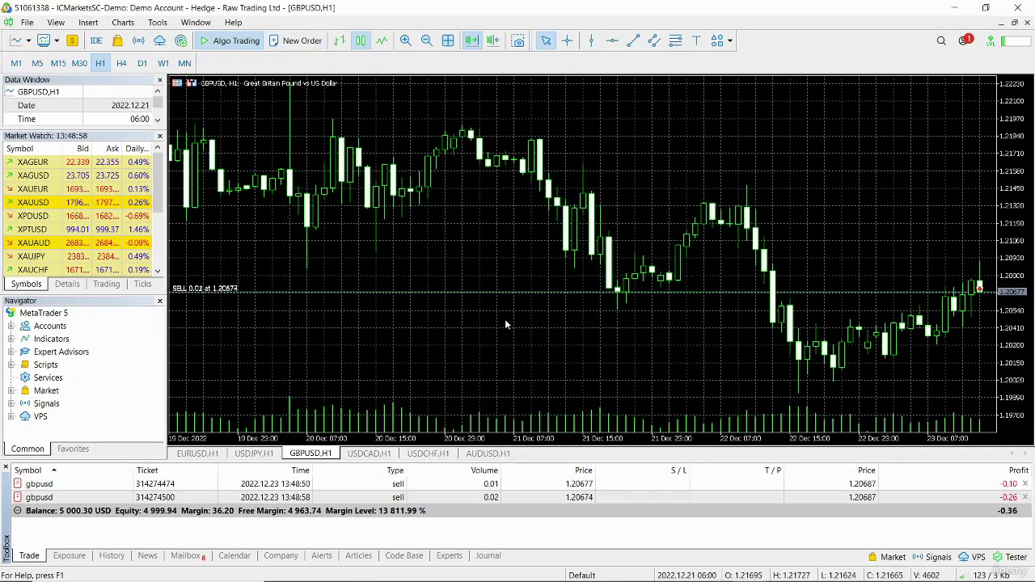
{"action": "left_click", "coordinate": [302, 40]}
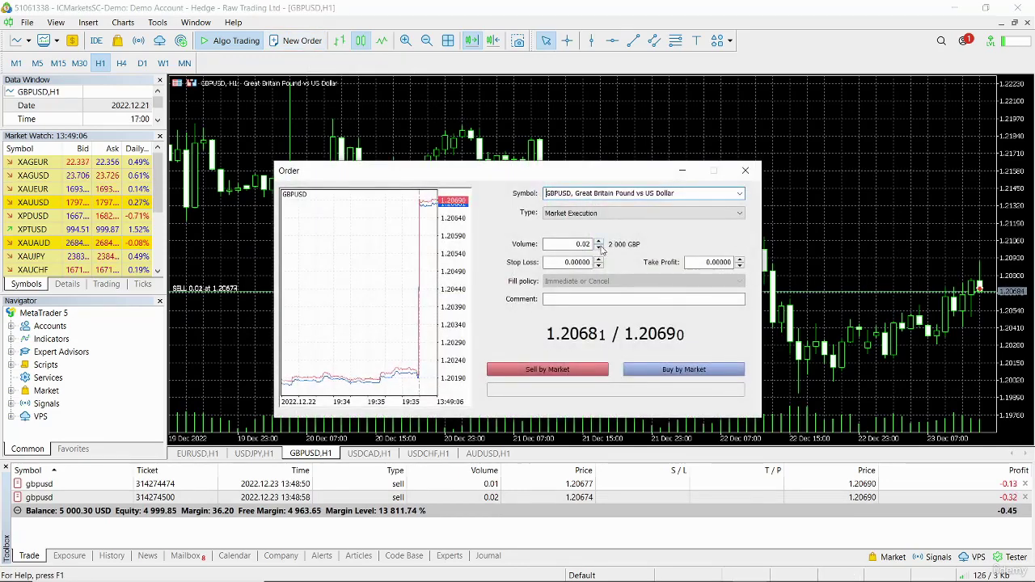
{"action": "left_click", "coordinate": [663, 372]}
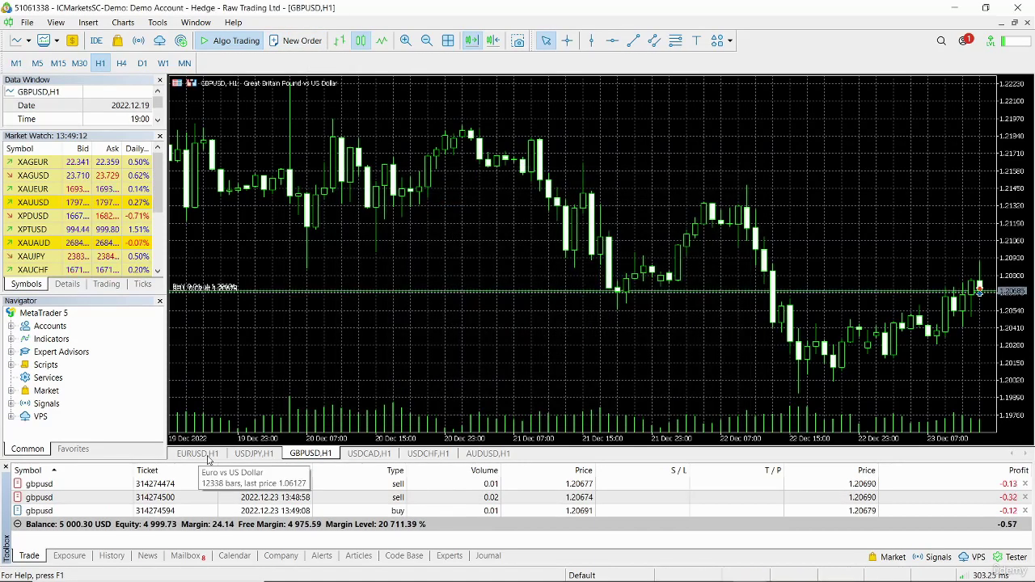
Step: Switch to EURUSD and place a 0.01 sell and a 0.01 buy market order
{"action": "left_click", "coordinate": [202, 454]}
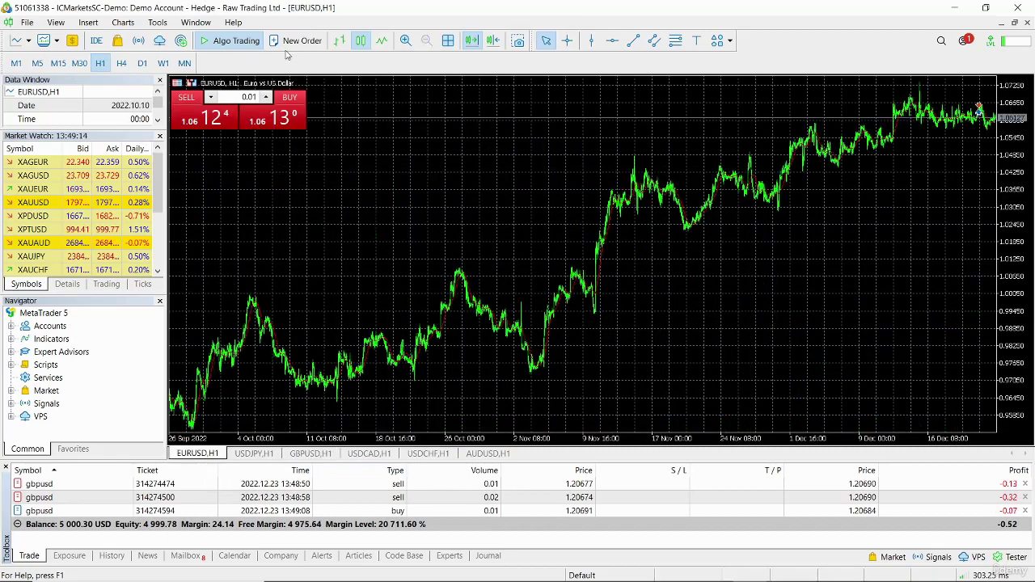
{"action": "left_click", "coordinate": [291, 41]}
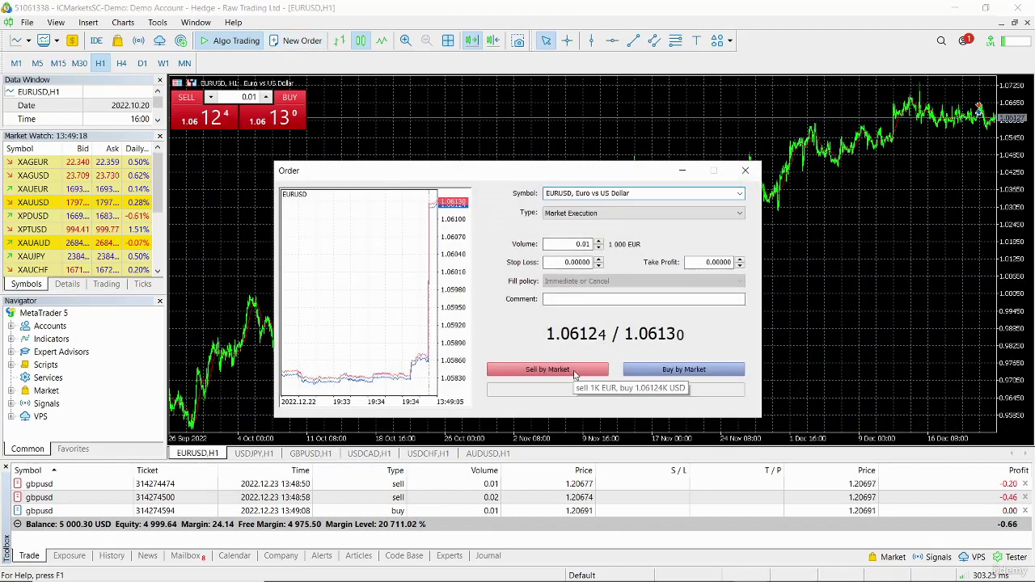
{"action": "left_click", "coordinate": [575, 375]}
{"action": "left_click", "coordinate": [291, 41]}
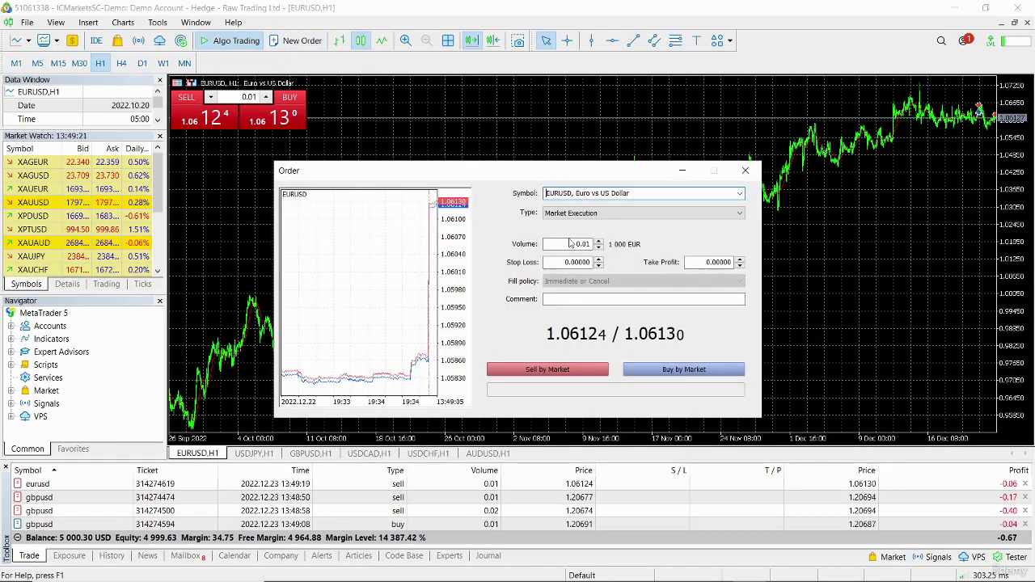
{"action": "left_click", "coordinate": [683, 372]}
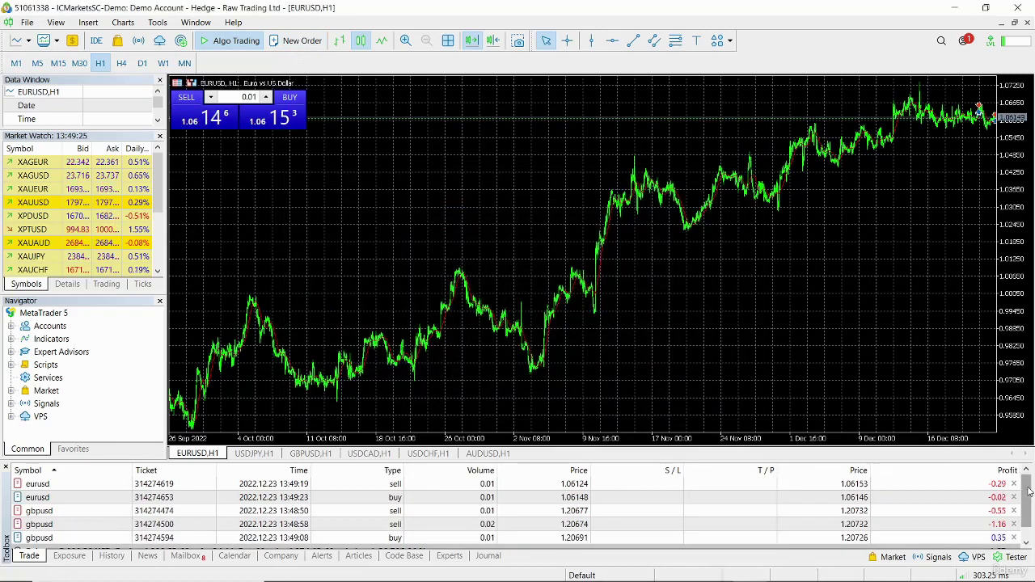
{"action": "scroll", "coordinate": [1031, 506], "scroll_direction": "down", "scroll_amount": 1}
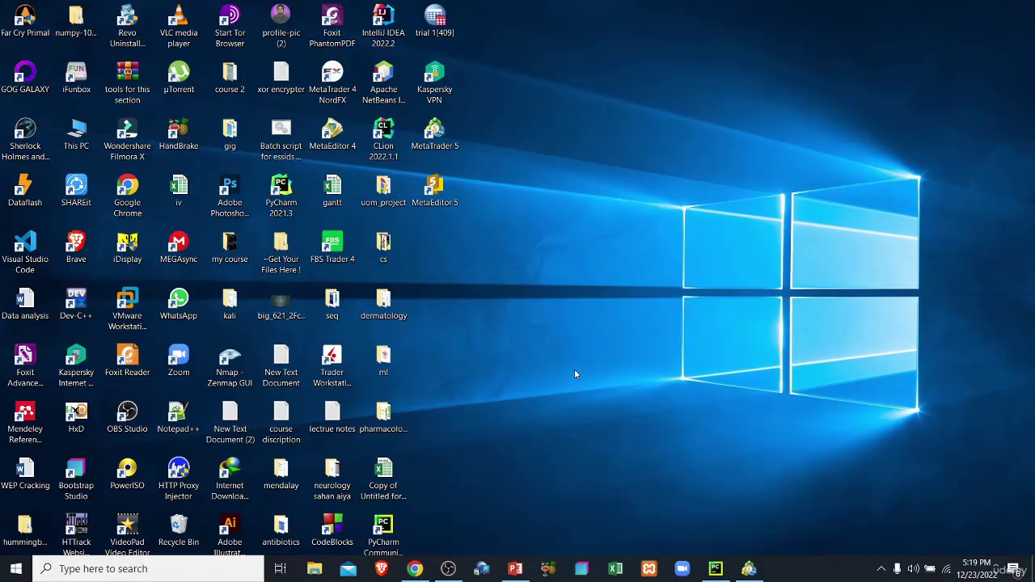
Step: Copy the usd_positions=mt5.positions_get(group="*USD*") example line from the docs page in Chrome
{"action": "left_click", "coordinate": [414, 568]}
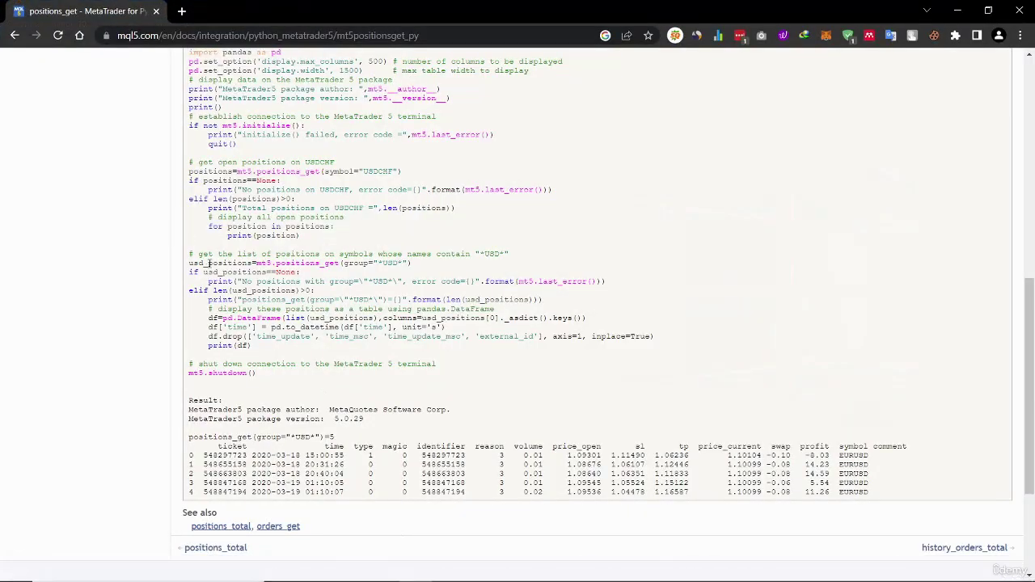
{"action": "left_click_drag", "start_coordinate": [188, 263], "coordinate": [414, 264]}
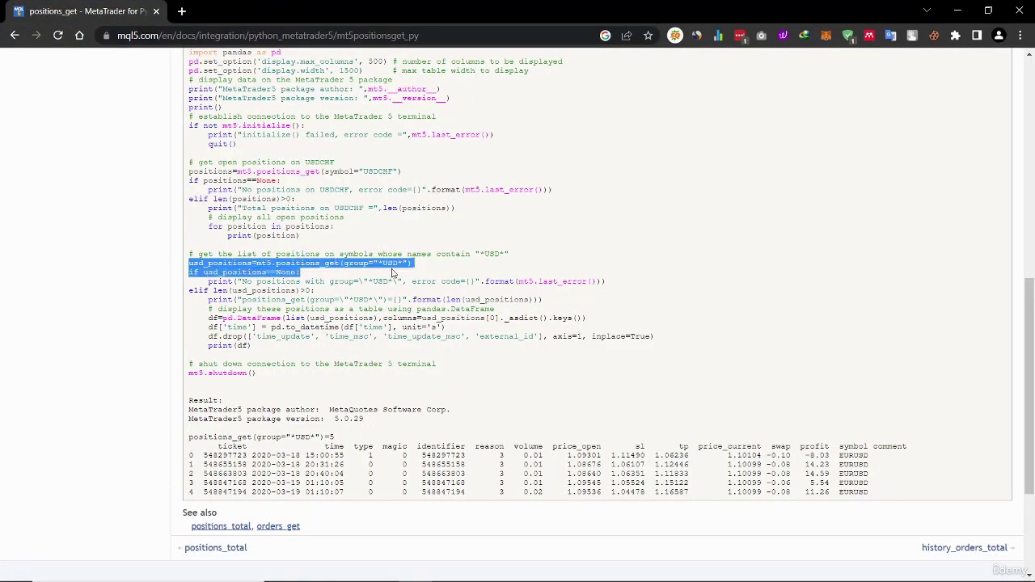
{"action": "right_click", "coordinate": [397, 263]}
{"action": "left_click", "coordinate": [420, 274]}
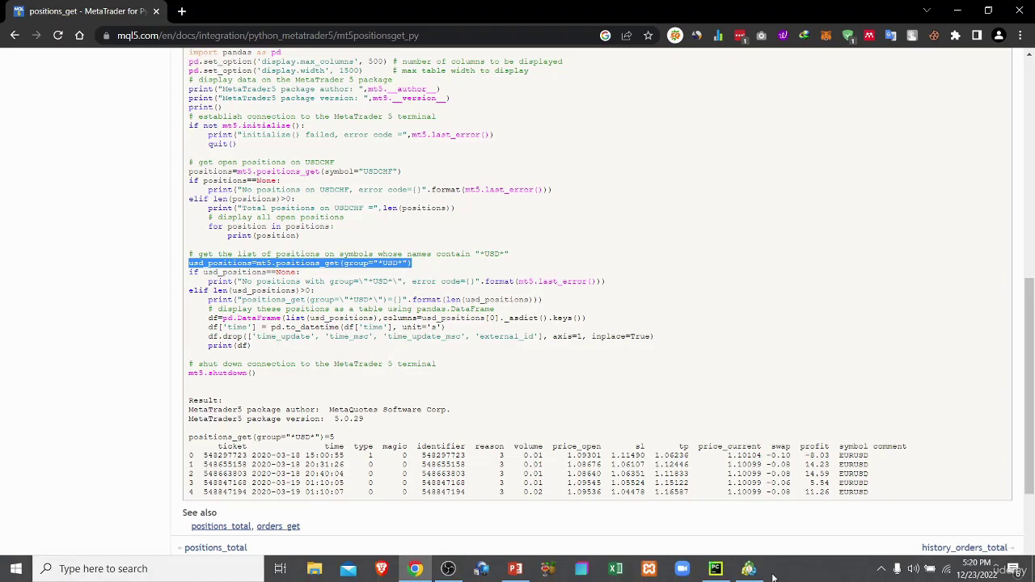
Step: Paste the query on new line 40, changing it to positions_get(symbol="EURUSD")
{"action": "left_click", "coordinate": [717, 570]}
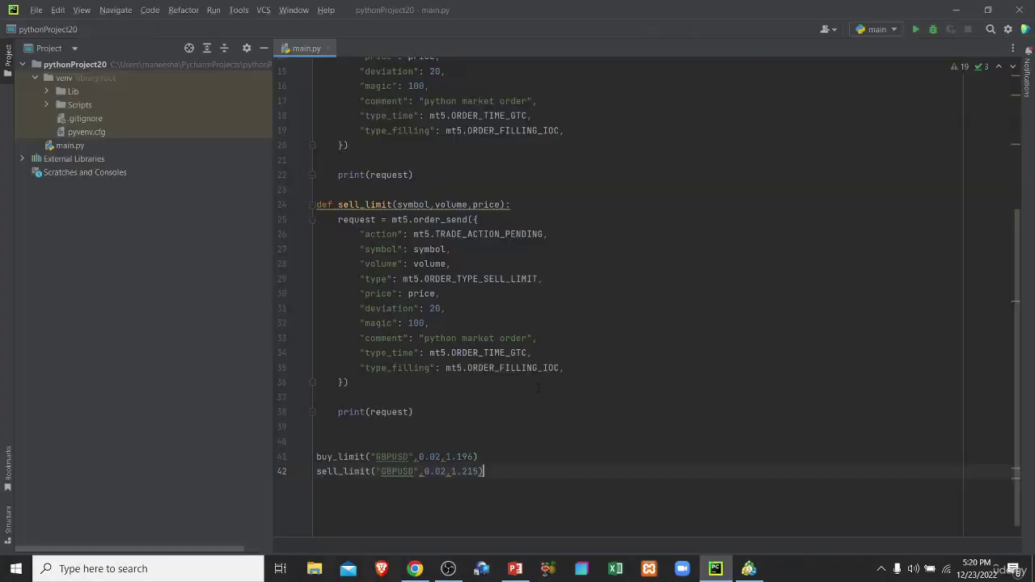
{"action": "left_click", "coordinate": [438, 419]}
{"action": "key", "text": "Return"}
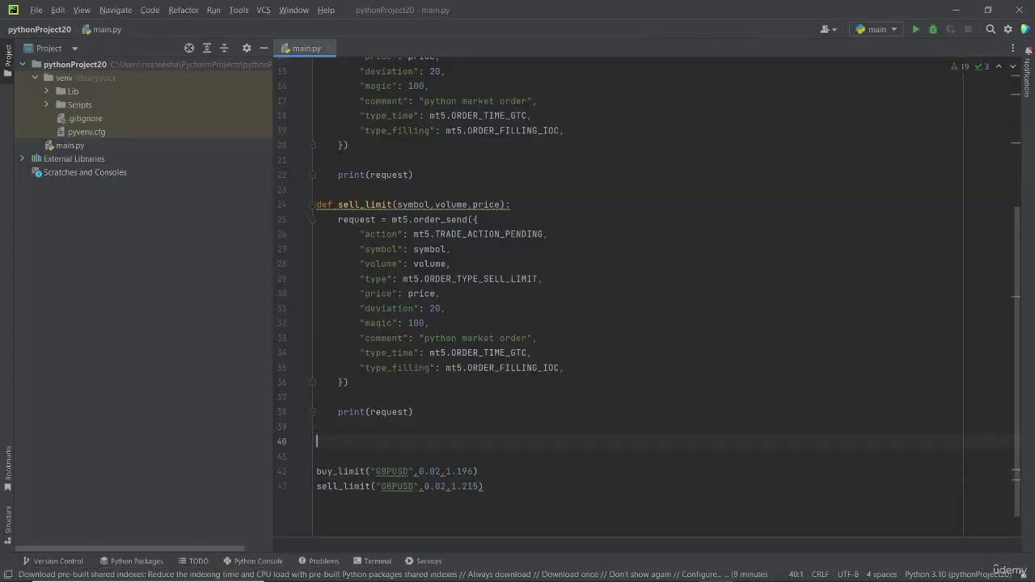
{"action": "key", "text": "ctrl+v"}
{"action": "left_click", "coordinate": [516, 441]}
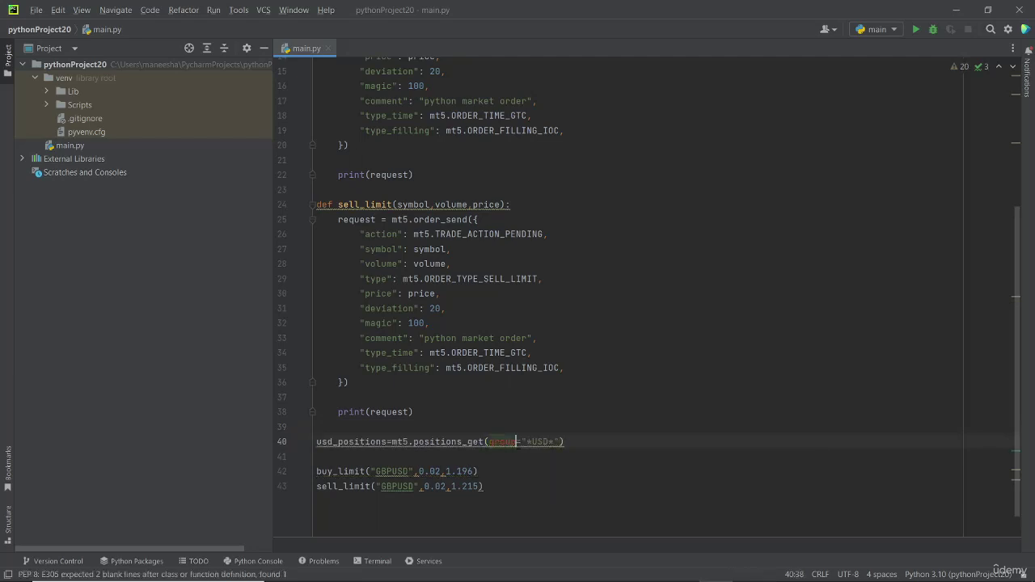
{"action": "key", "text": "BackSpace"}
{"action": "key", "text": "BackSpace"}
{"action": "key", "text": "BackSpace"}
{"action": "key", "text": "BackSpace"}
{"action": "key", "text": "BackSpace"}
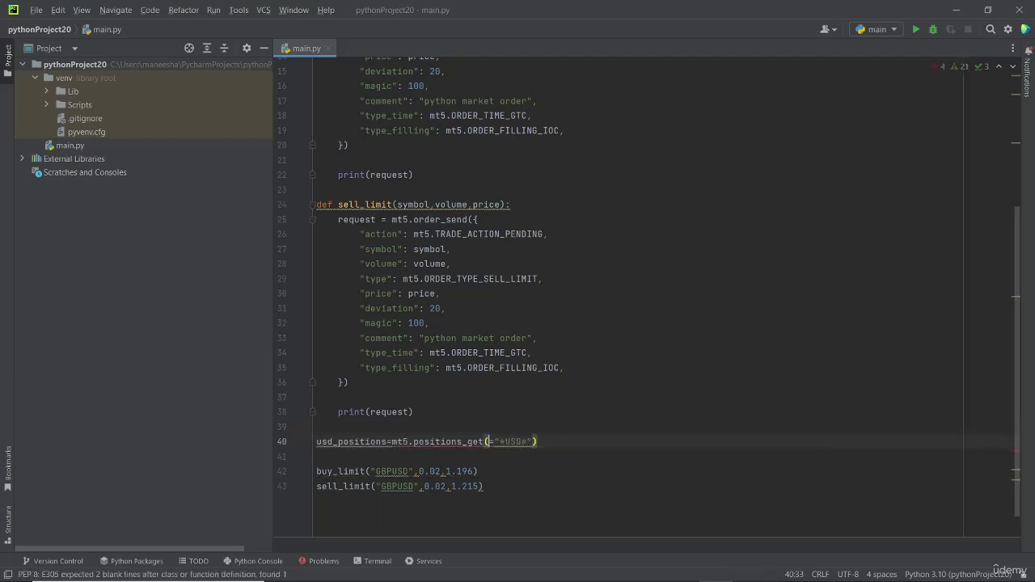
{"action": "type", "text": "sy"}
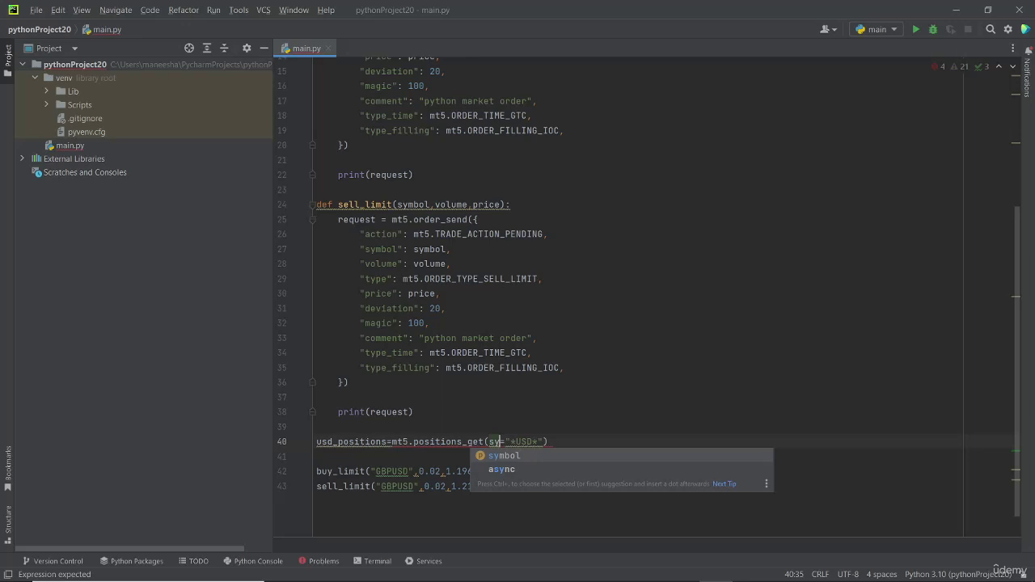
{"action": "key", "text": "Return"}
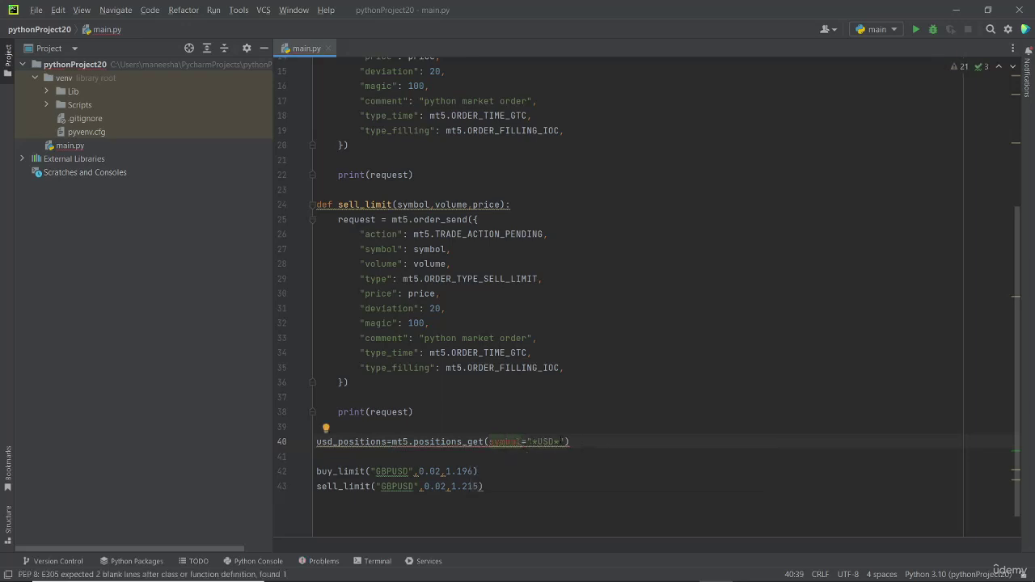
{"action": "key", "text": "Right"}
{"action": "key", "text": "Right"}
{"action": "key", "text": "Right"}
{"action": "key", "text": "BackSpace"}
{"action": "key", "text": "BackSpace"}
{"action": "key", "text": "BackSpace"}
{"action": "key", "text": "BackSpace"}
{"action": "key", "text": "BackSpace"}
{"action": "type", "text": "EURU"}
{"action": "type", "text": "SD"}
Step: Copy the example's DataFrame-building lines with print(df) and paste them below line 40
{"action": "key", "text": "End"}
{"action": "key", "text": "alt+Tab"}
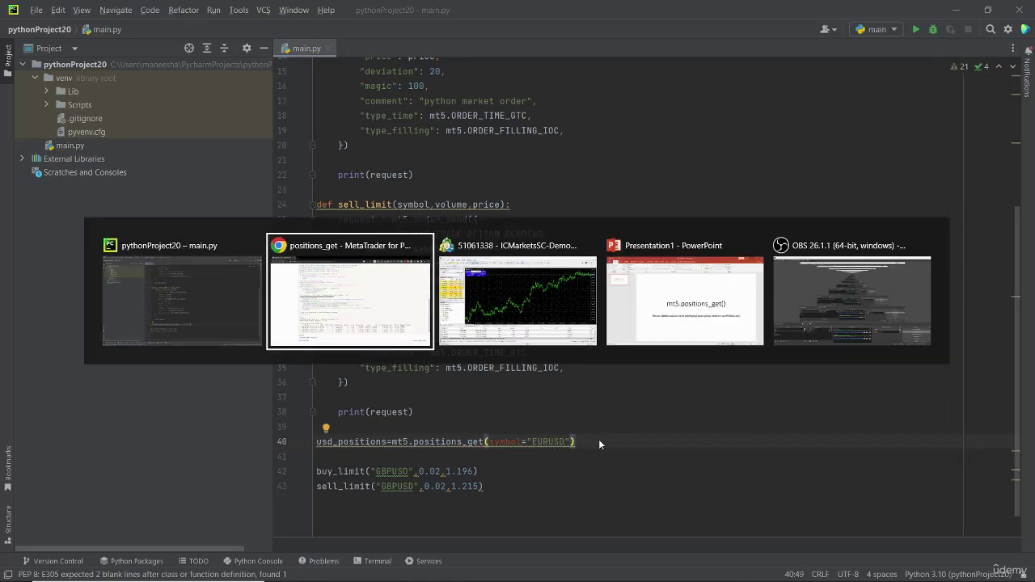
{"action": "left_click", "coordinate": [259, 348]}
{"action": "left_click_drag", "start_coordinate": [258, 347], "coordinate": [184, 325]}
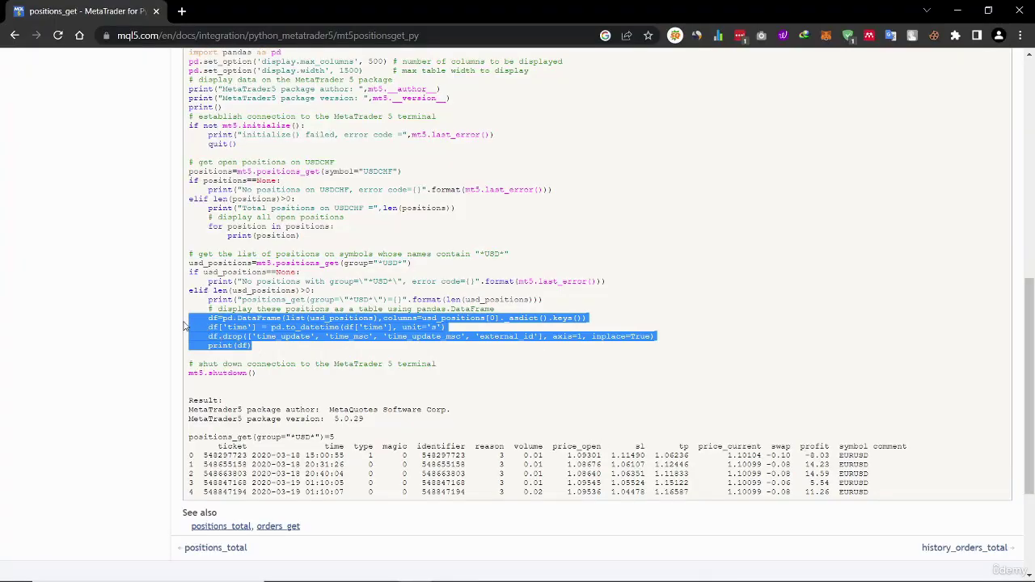
{"action": "right_click", "coordinate": [212, 318]}
{"action": "left_click", "coordinate": [236, 332]}
{"action": "key", "text": "alt+Tab"}
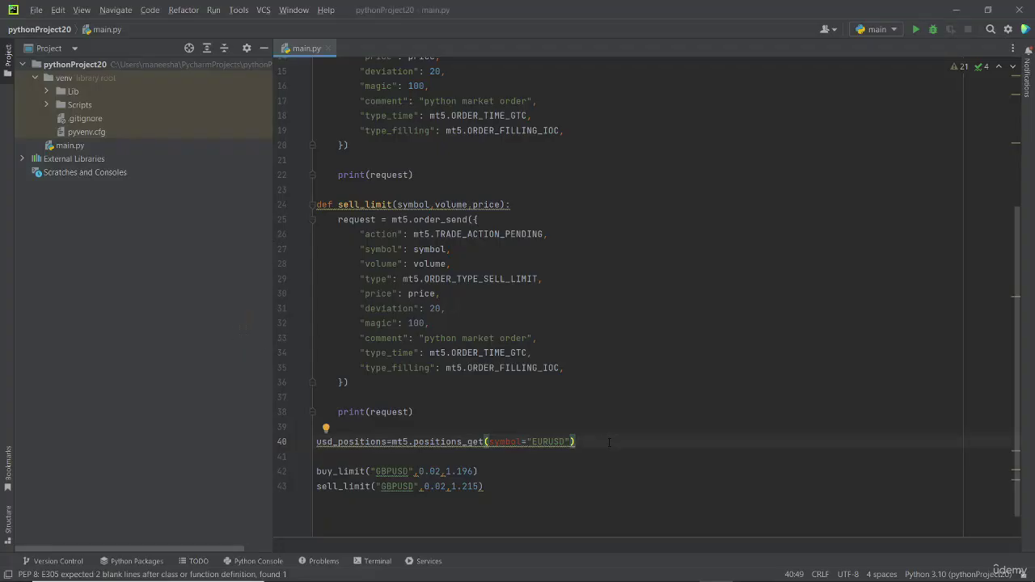
{"action": "key", "text": "Return"}
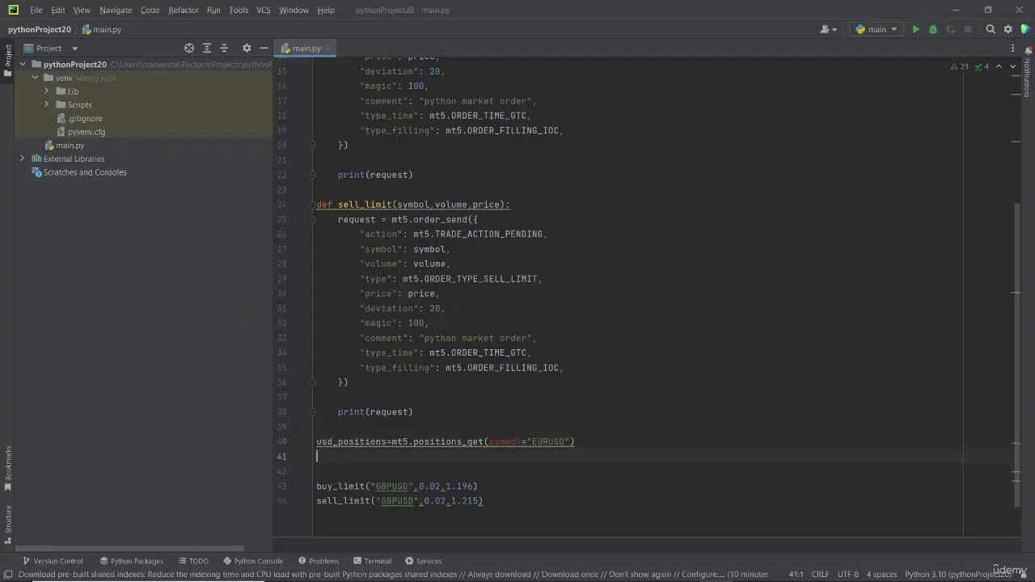
{"action": "key", "text": "ctrl+v"}
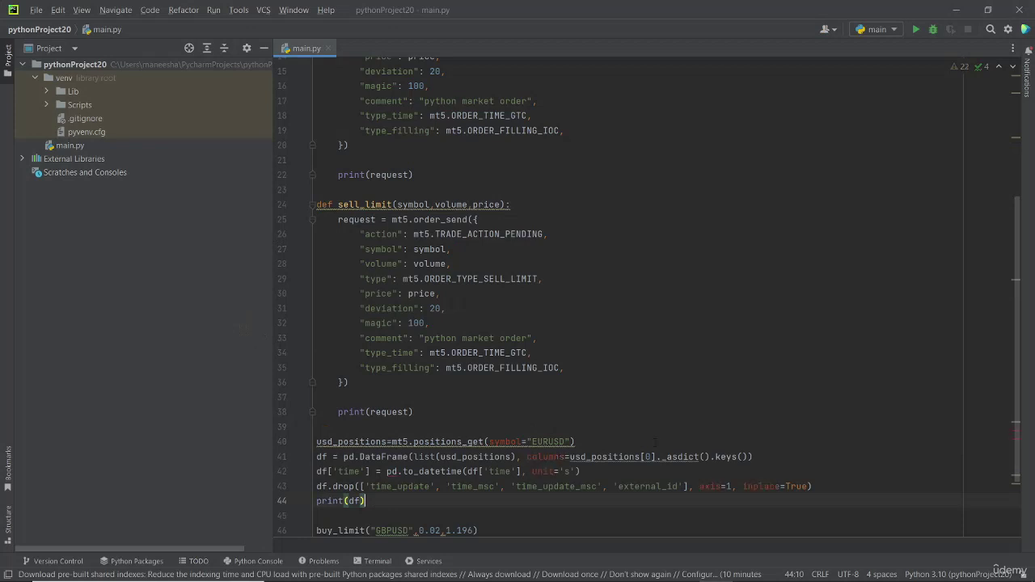
Step: Delete the buy_limit and sell_limit calls from main.py
{"action": "scroll", "coordinate": [899, 399], "scroll_direction": "down", "scroll_amount": 2}
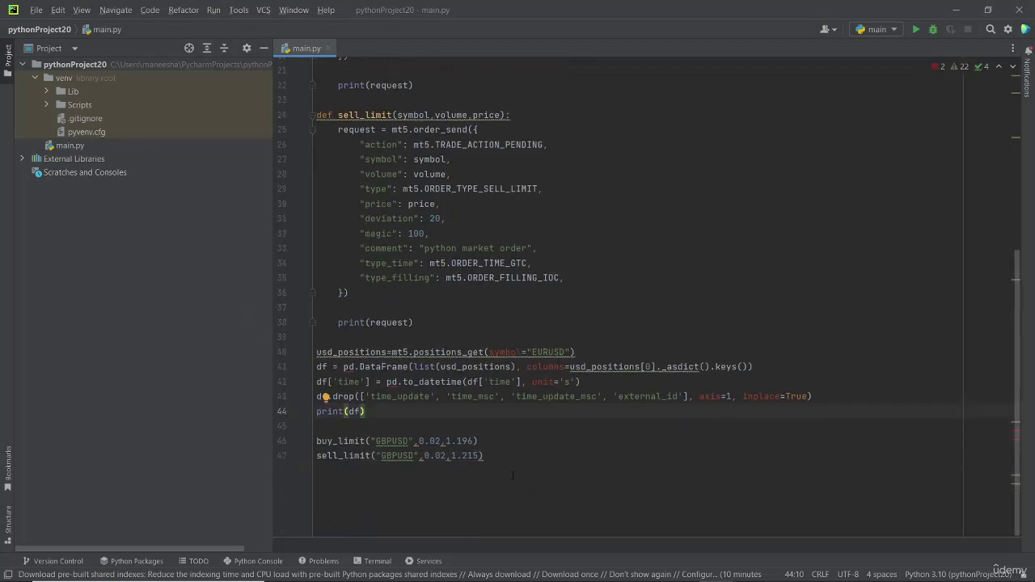
{"action": "left_click_drag", "start_coordinate": [505, 457], "coordinate": [299, 440]}
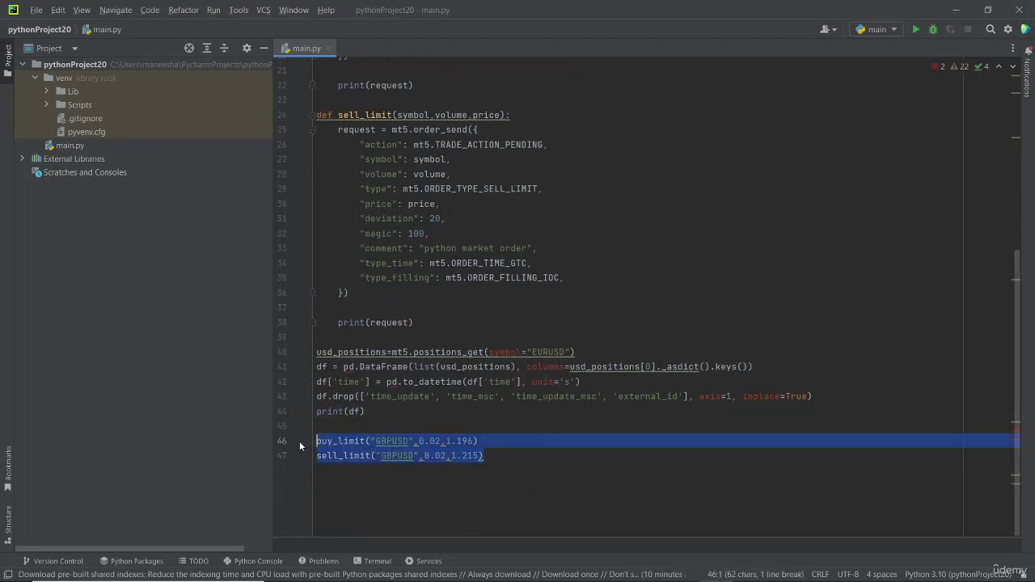
{"action": "key", "text": "Delete"}
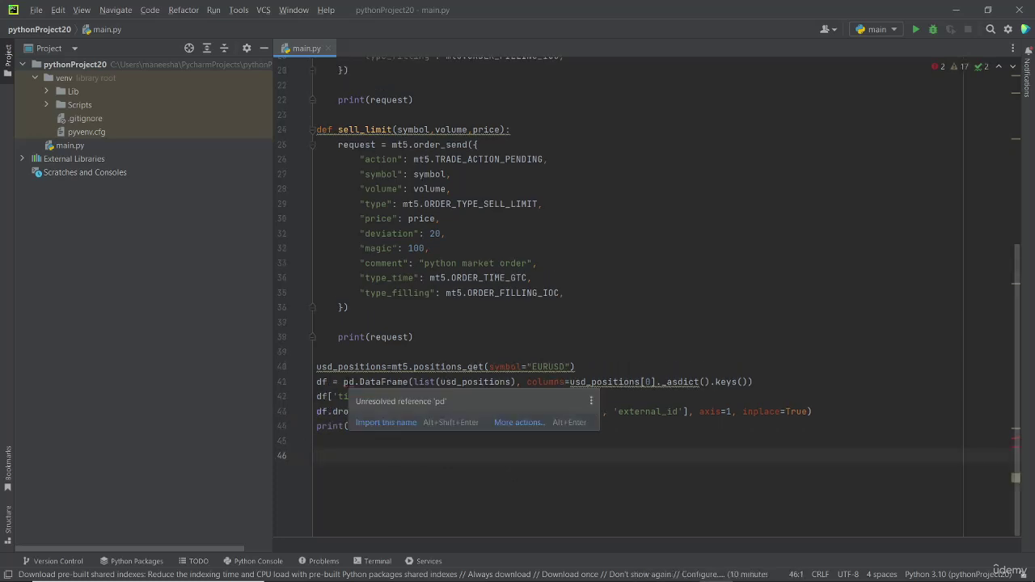
Step: Add 'import pandas as pd' on line 2, below the MetaTrader5 import
{"action": "scroll", "coordinate": [453, 243], "scroll_direction": "up", "scroll_amount": 6}
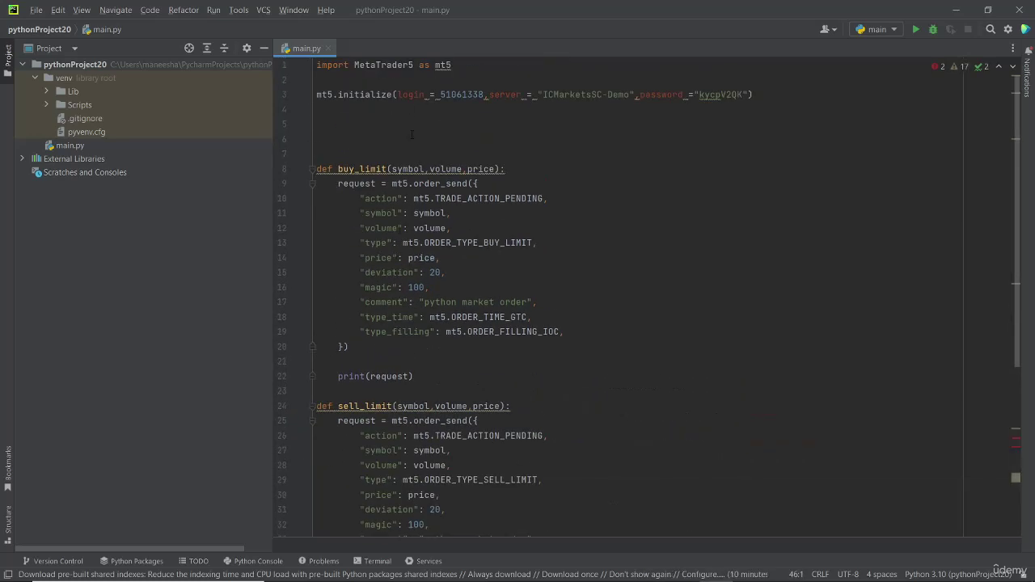
{"action": "left_click", "coordinate": [462, 65]}
{"action": "key", "text": "Return"}
{"action": "type", "text": "import"}
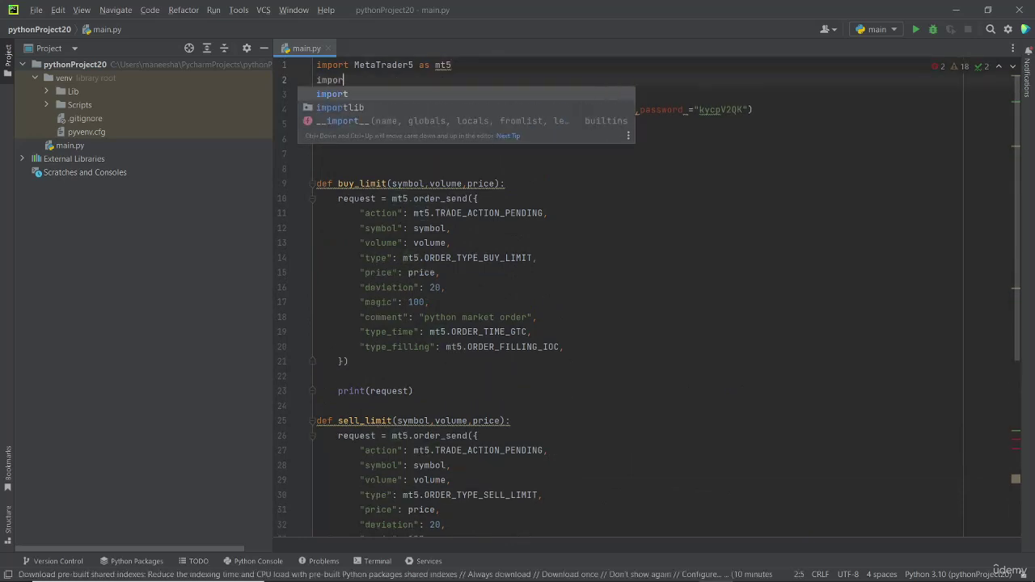
{"action": "type", "text": " pandas"}
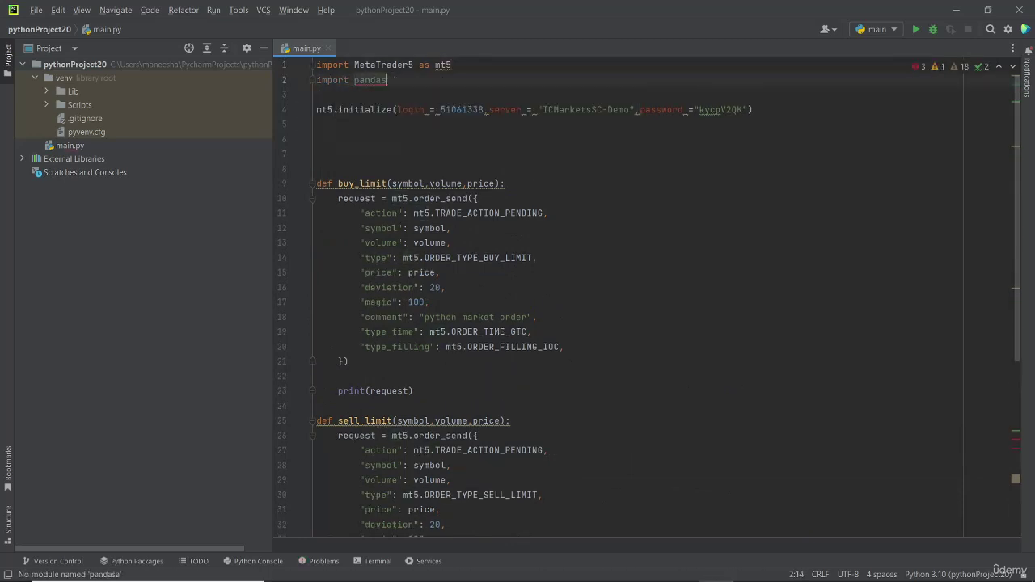
{"action": "type", "text": " as pd"}
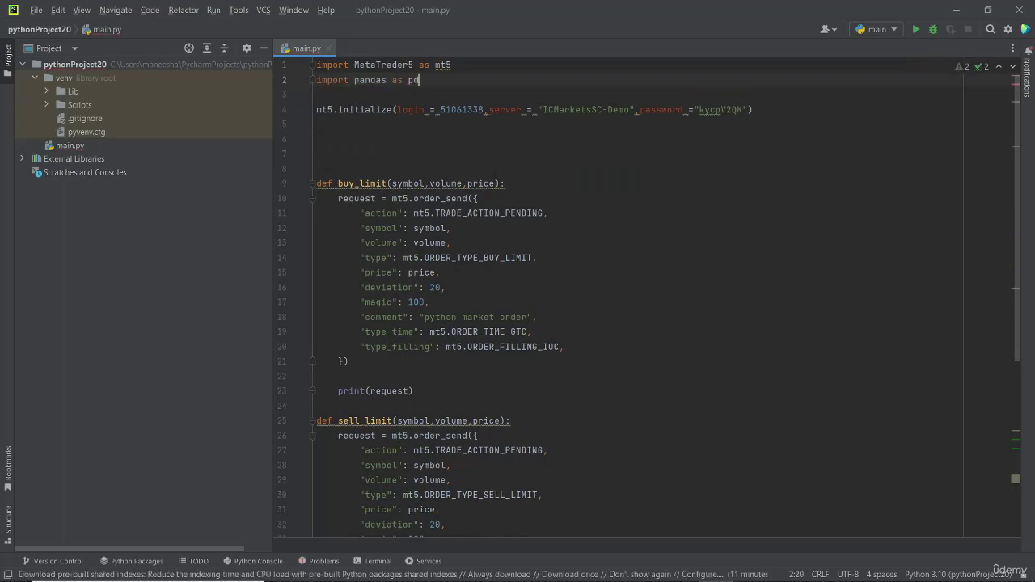
{"action": "left_click", "coordinate": [495, 183]}
{"action": "scroll", "coordinate": [496, 184], "scroll_direction": "down", "scroll_amount": 7}
{"action": "left_click", "coordinate": [567, 427]}
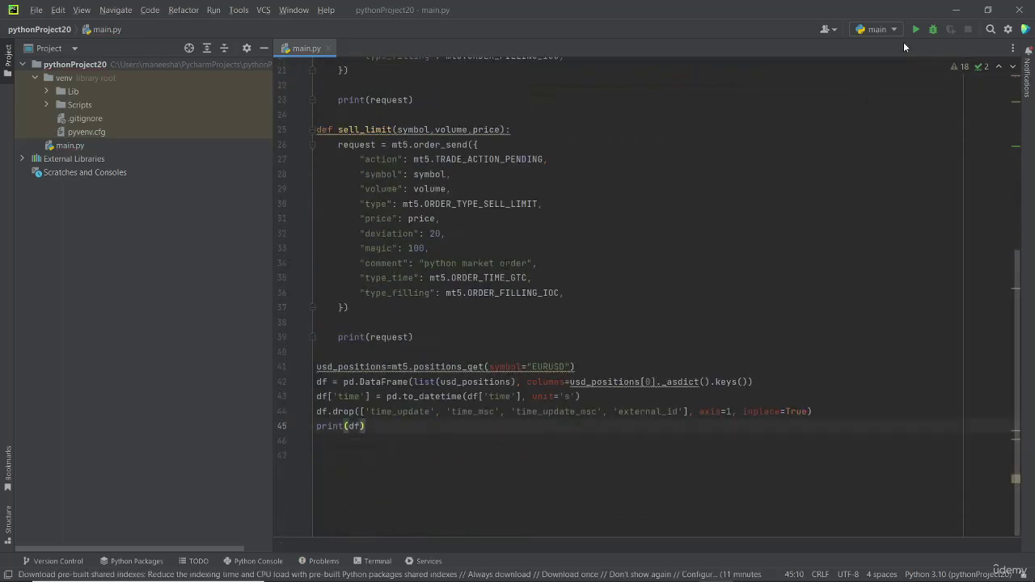
Step: Run main.py and compare its two-row EURUSD DataFrame with MetaTrader 5's open trades
{"action": "left_click", "coordinate": [916, 30]}
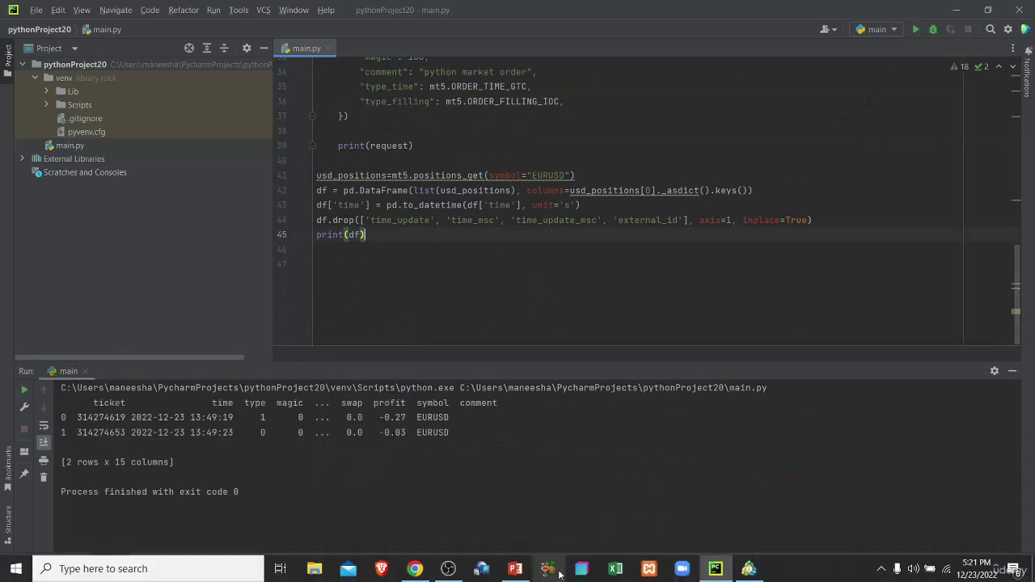
{"action": "left_click", "coordinate": [749, 569]}
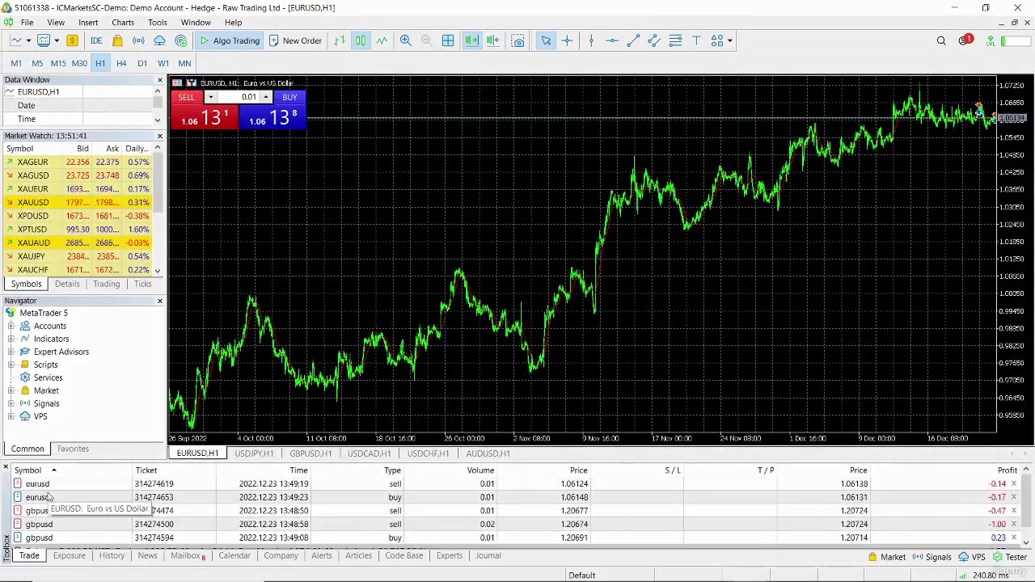
{"action": "left_click", "coordinate": [955, 8]}
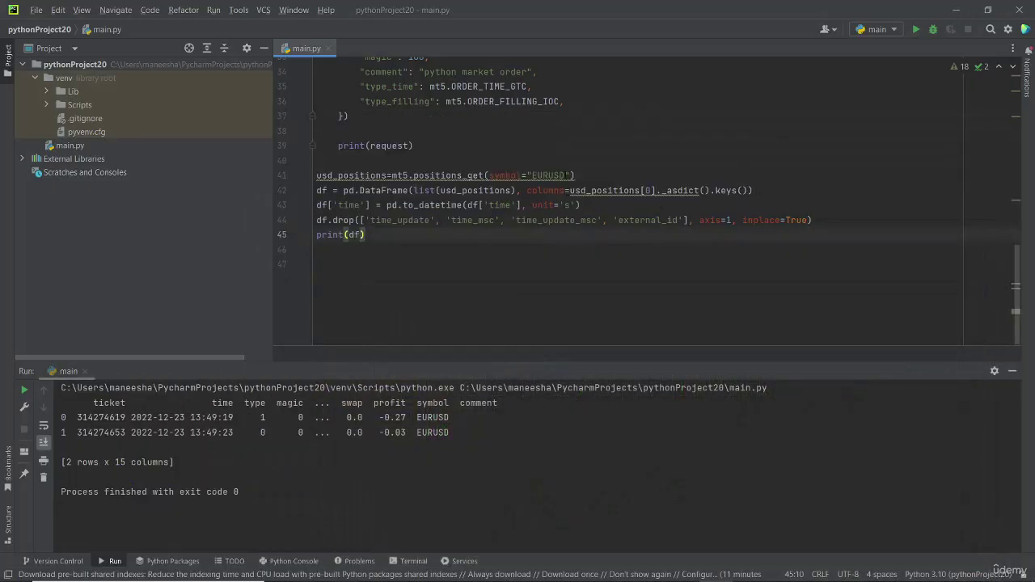
Step: Change the positions_get symbol to "GBPUSD" and rerun main.py, listing three GBPUSD positions
{"action": "left_click", "coordinate": [568, 176]}
{"action": "key", "text": "BackSpace"}
{"action": "key", "text": "BackSpace"}
{"action": "key", "text": "BackSpace"}
{"action": "key", "text": "BackSpace"}
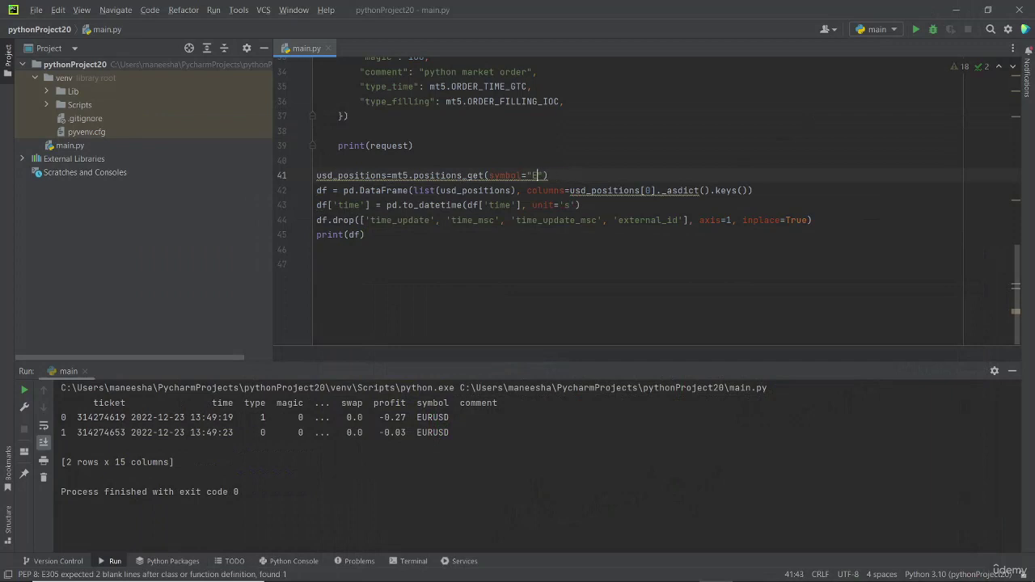
{"action": "key", "text": "BackSpace"}
{"action": "type", "text": "GBP"}
{"action": "type", "text": "USD"}
{"action": "left_click", "coordinate": [588, 177]}
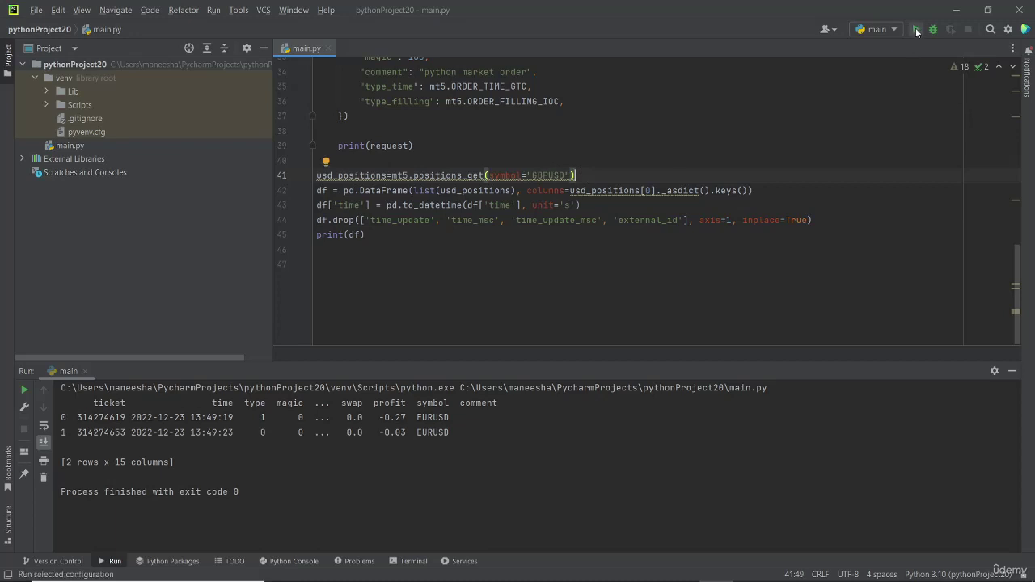
{"action": "left_click", "coordinate": [917, 31]}
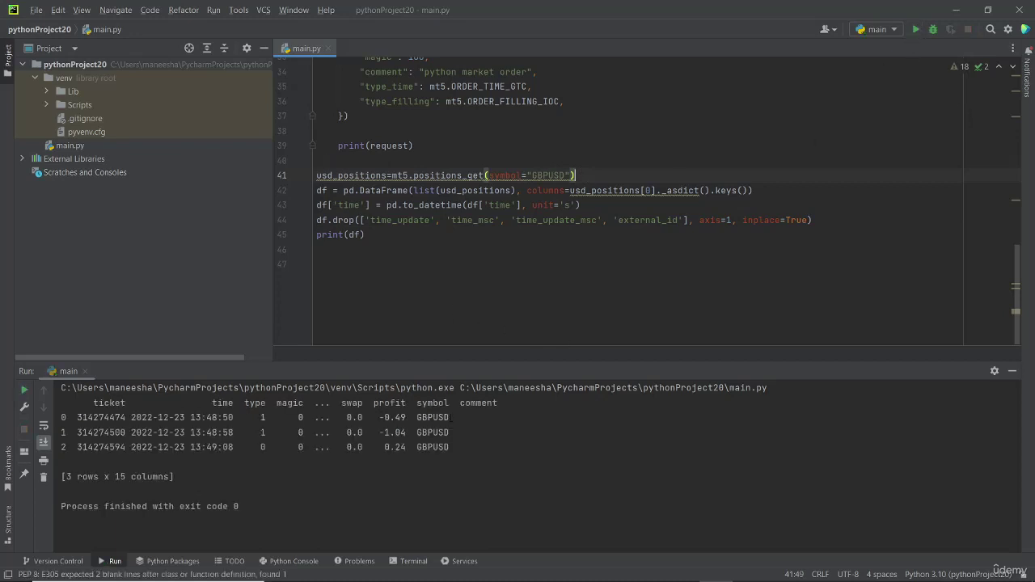